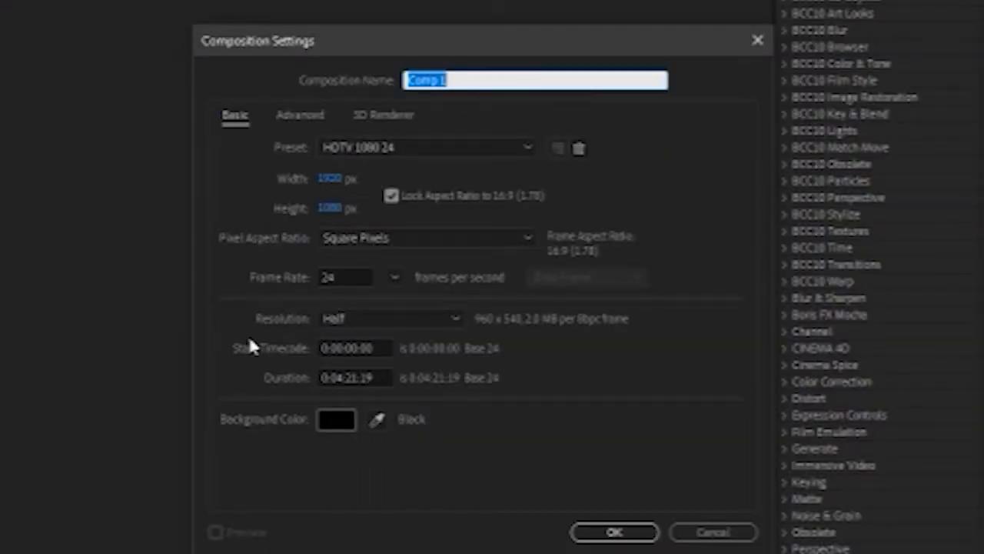
# Step: Create a 1920 × 1080 composition at 24 frames per second and import the blue burn overlay clip
pyautogui.click(615, 531)
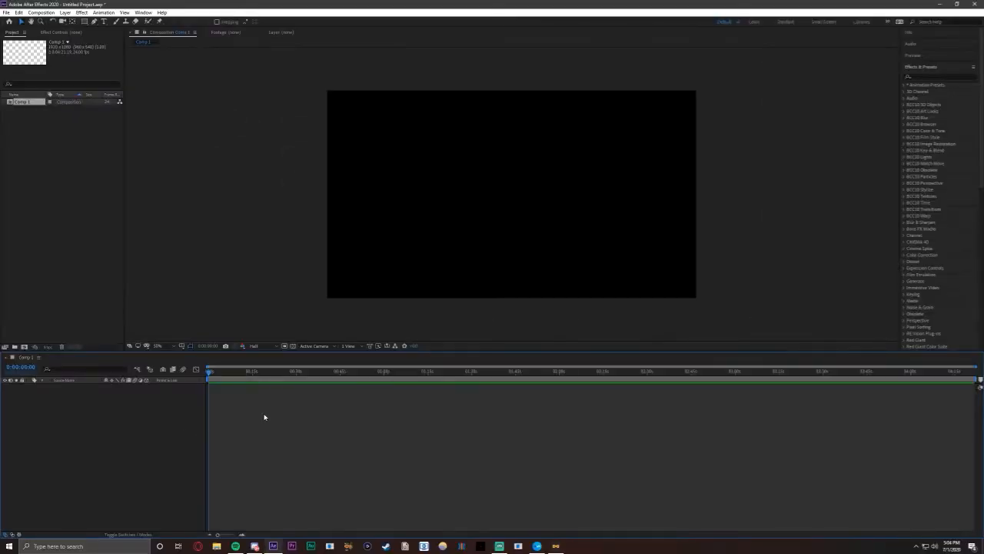
pyautogui.click(26, 262)
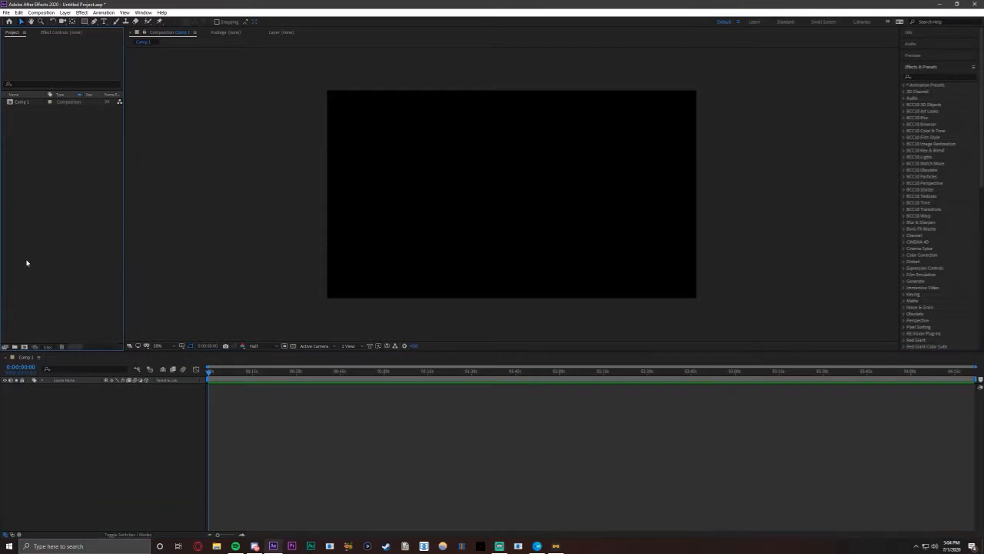
pyautogui.doubleClick(26, 262)
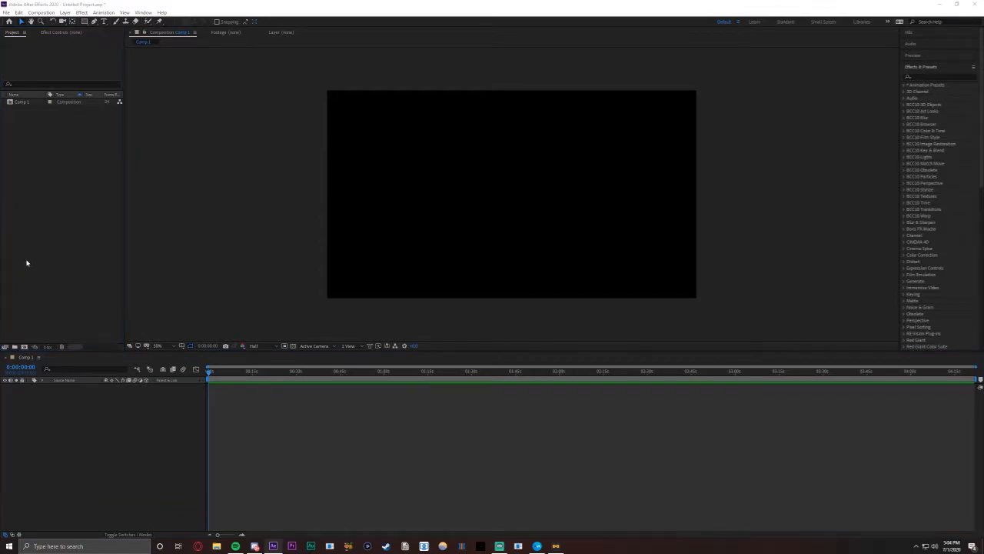
pyautogui.click(38, 239)
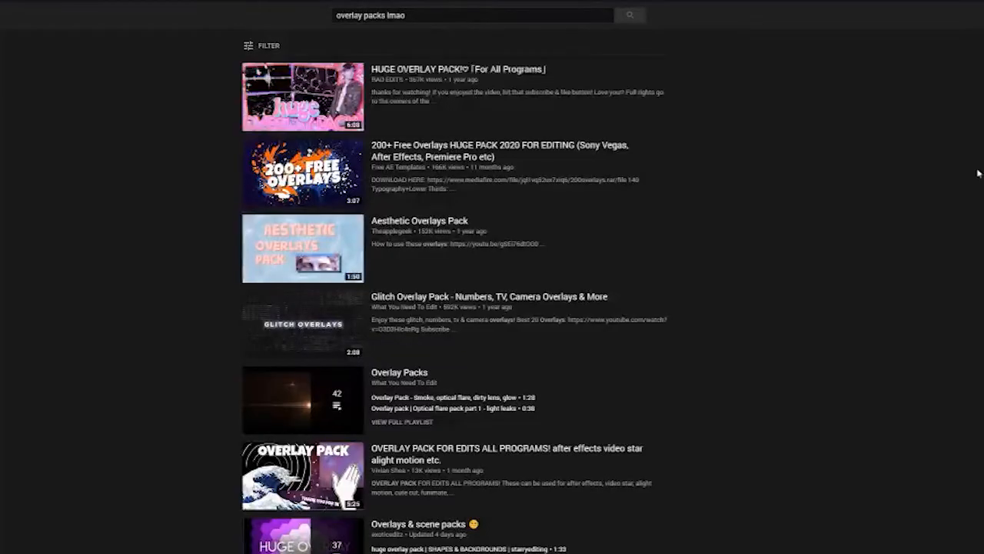
# Step: Browse the YouTube search results for overlay packs
pyautogui.scroll(-5, 977, 171)
pyautogui.scroll(-20, 977, 174)
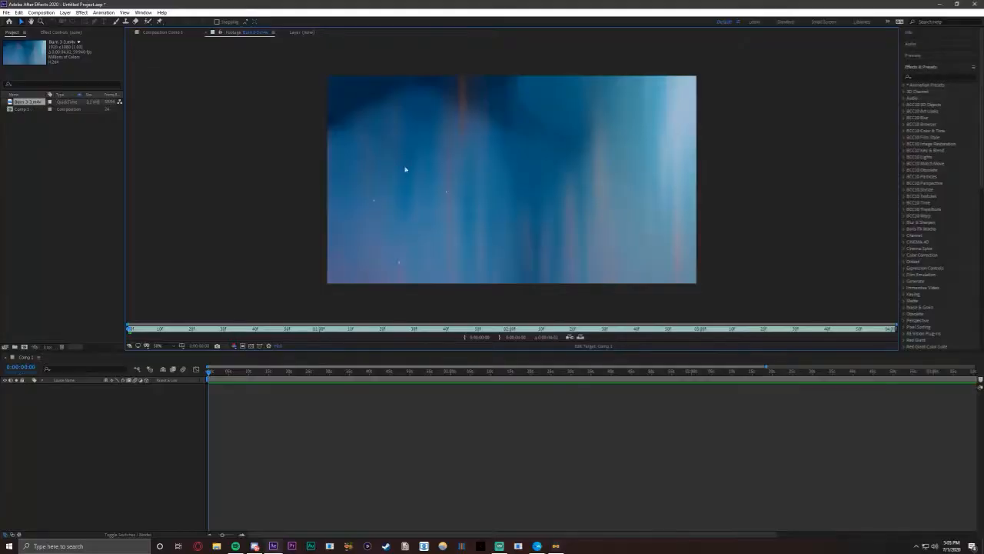
# Step: Add the burn clip to Comp 1 and pre-compose it, moving all attributes into the new composition
pyautogui.moveTo(141, 331); pyautogui.dragTo(123, 316)
pyautogui.moveTo(29, 103); pyautogui.dragTo(74, 423)
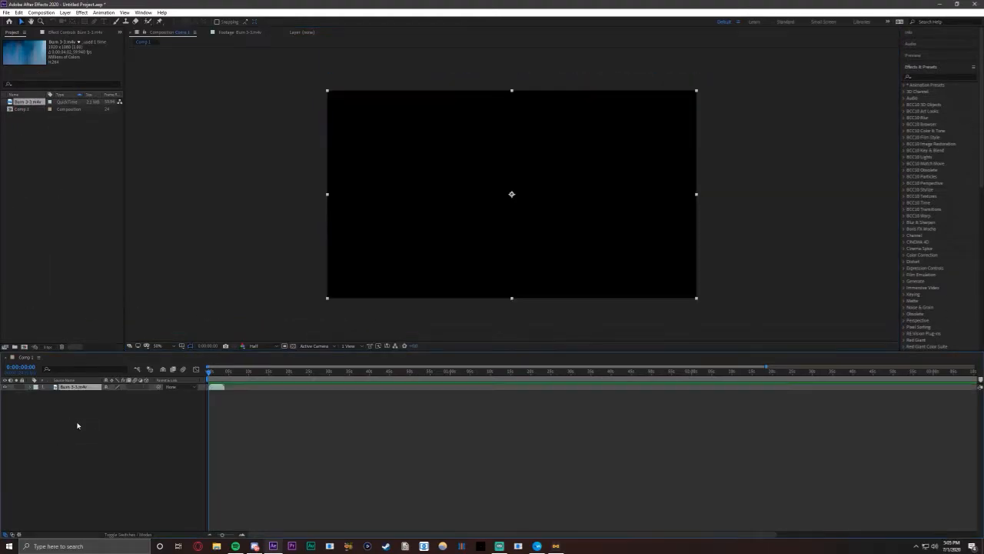
pyautogui.rightClick(218, 385)
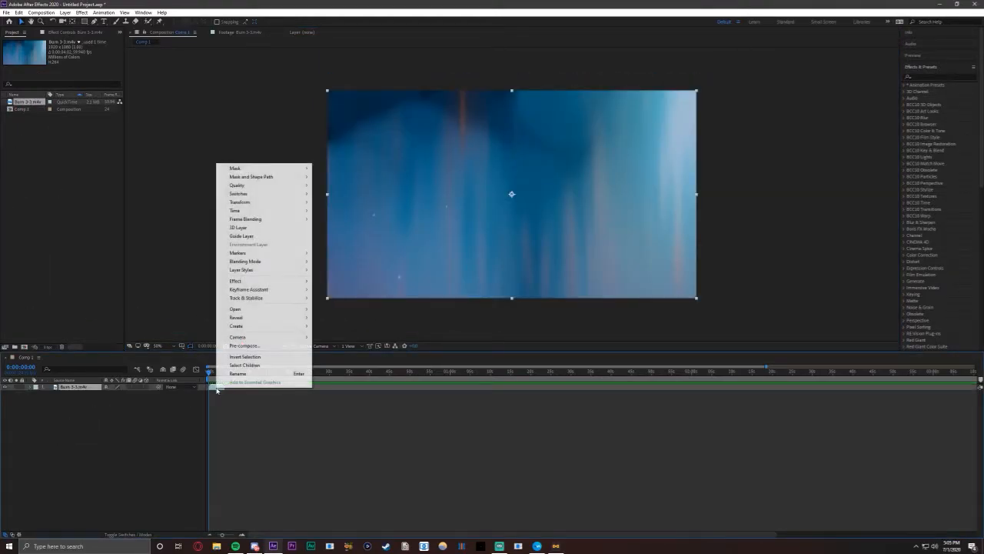
pyautogui.click(245, 358)
pyautogui.click(399, 253)
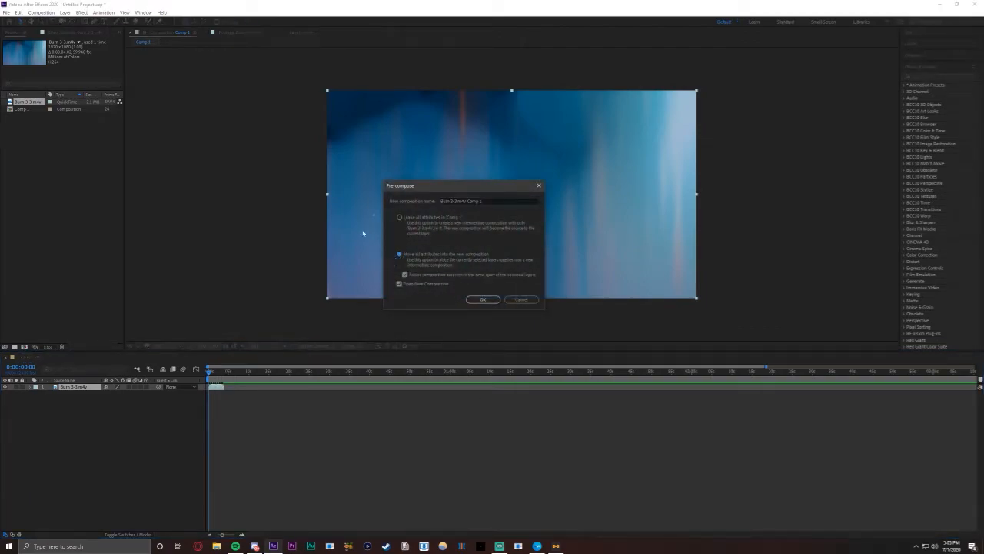
pyautogui.click(482, 300)
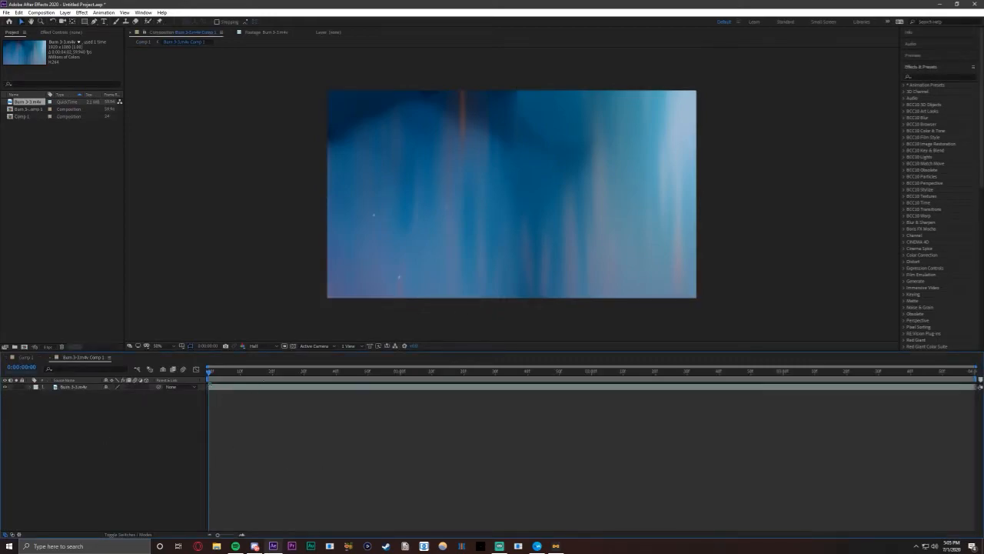
pyautogui.press('space')
# Step: Create a text layer reading "NKDFGSJLKE;AJT" with a backslash on the second line, and hide the layer
pyautogui.rightClick(114, 423)
pyautogui.moveTo(154, 428)
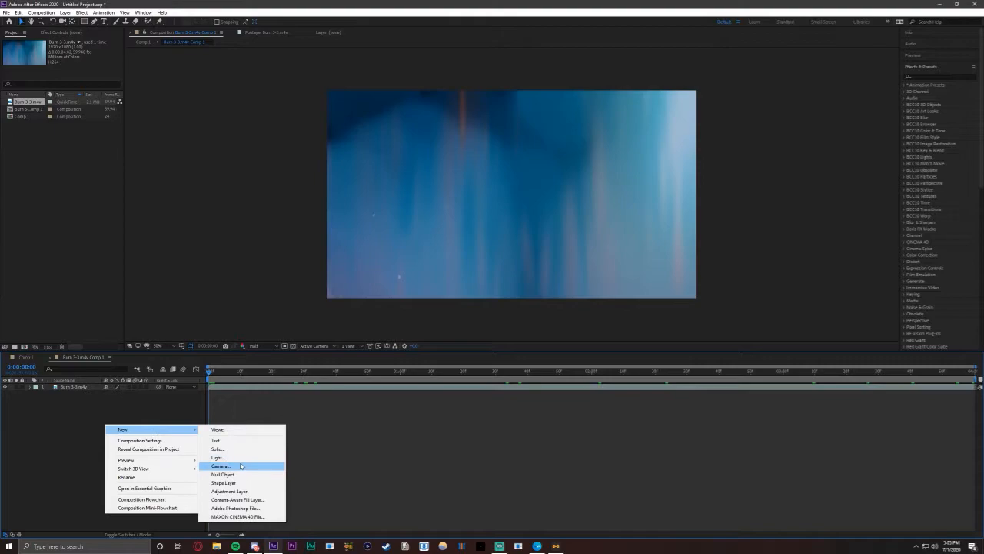
pyautogui.click(234, 442)
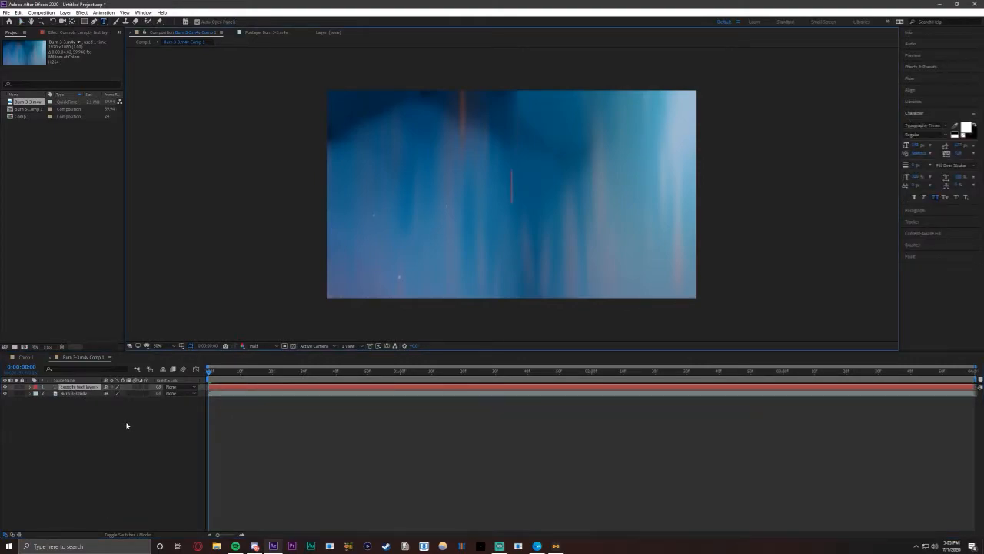
pyautogui.write('NKDFGSJLKE;AJT')
pyautogui.press('Return')
pyautogui.write('\\')
pyautogui.click(92, 478)
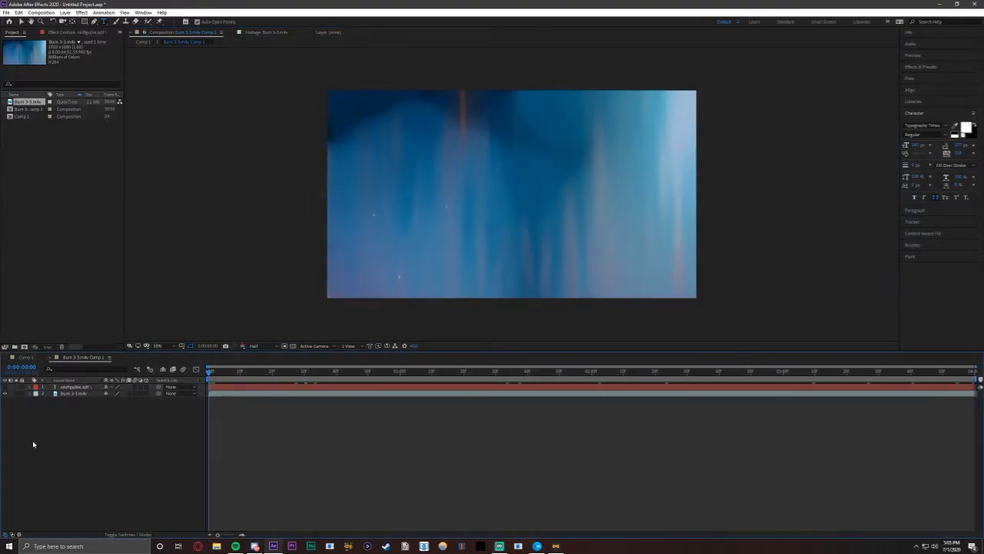
# Step: Create a black solid at composition size and apply the Element effect to it
pyautogui.rightClick(76, 487)
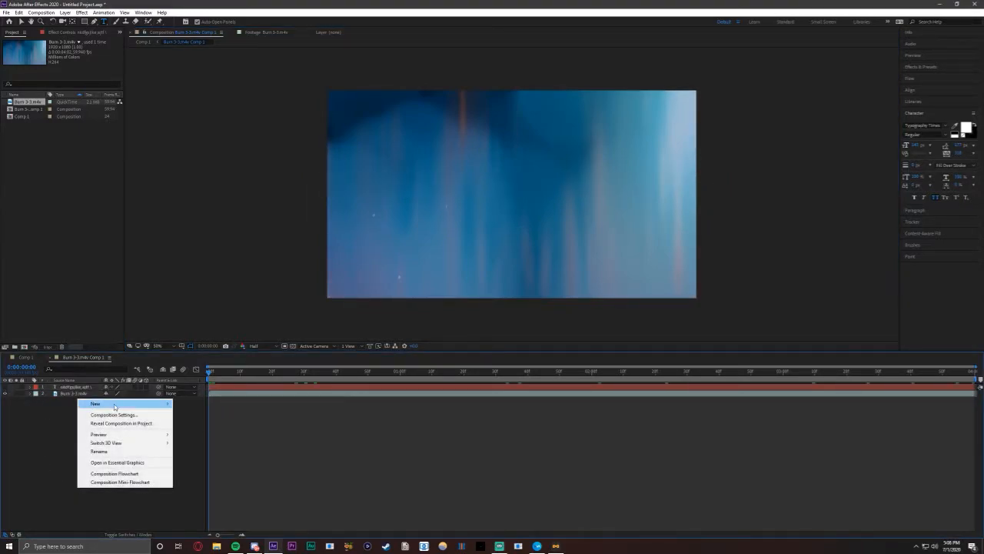
pyautogui.moveTo(146, 404)
pyautogui.click(190, 423)
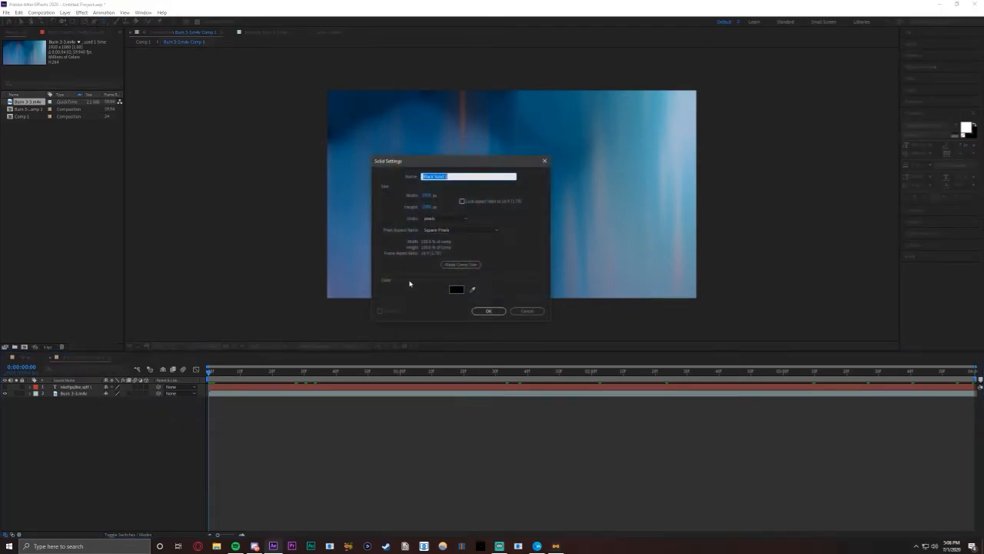
pyautogui.click(489, 311)
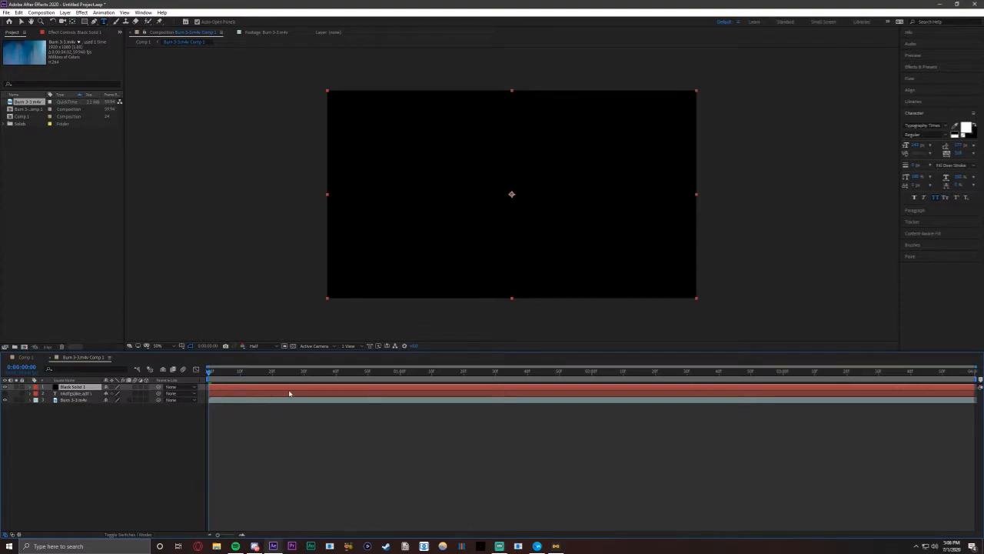
pyautogui.hotkey('ctrl', 'space')
pyautogui.write('elem')
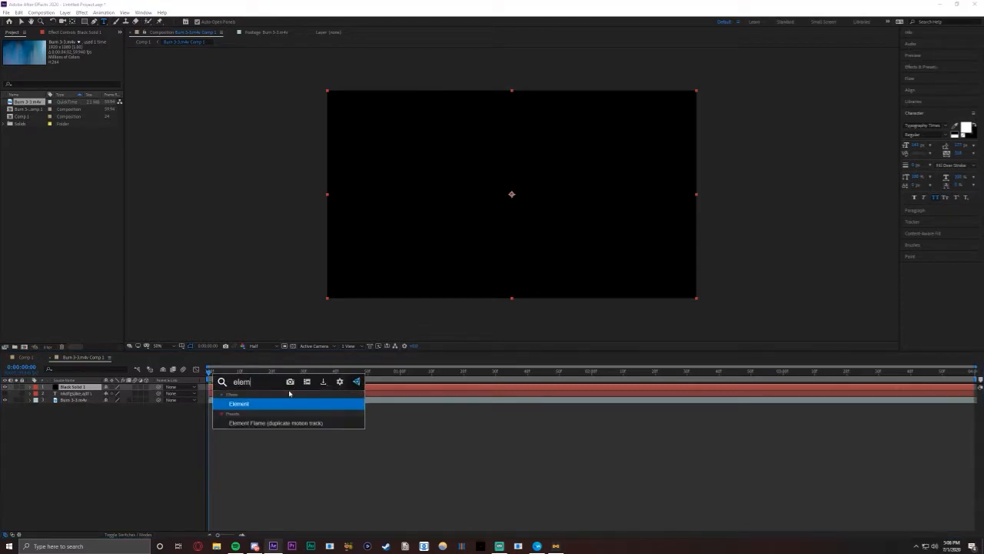
pyautogui.press('Return')
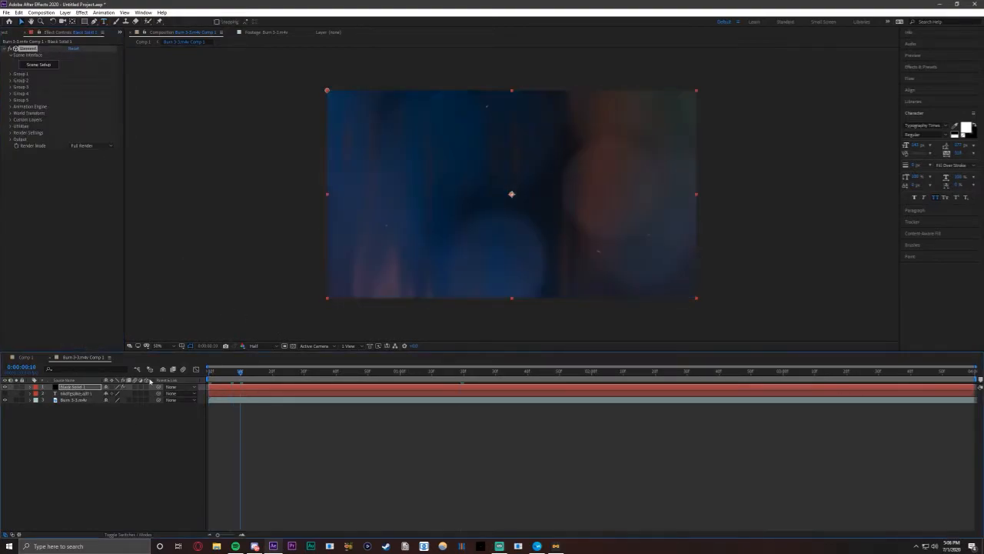
# Step: Assign the text layer as Path Layer 1 in Element's custom text and masks
pyautogui.click(10, 120)
pyautogui.click(18, 127)
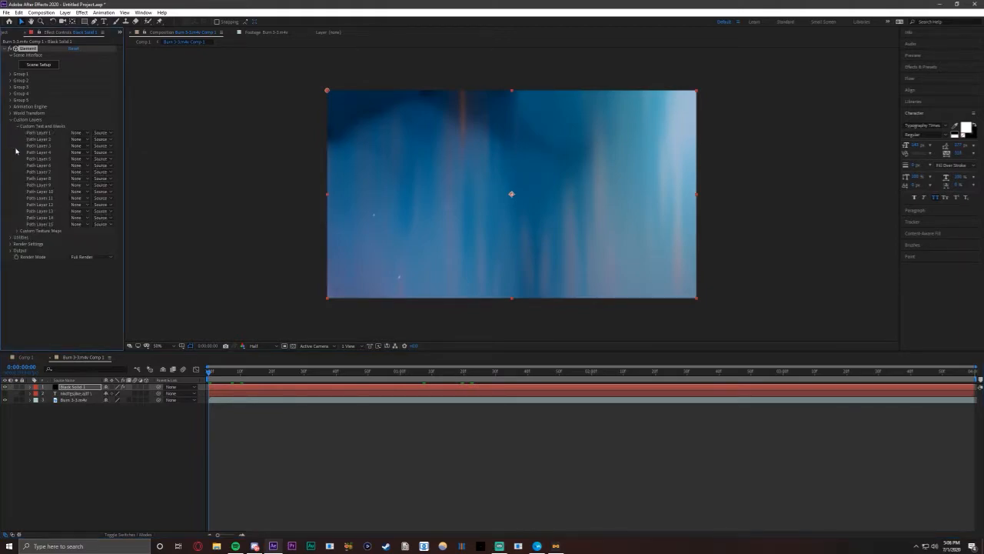
pyautogui.click(79, 133)
pyautogui.click(84, 161)
# Step: Assign the burn clip as Layer 1 in Element's custom texture maps on the black solid
pyautogui.click(17, 127)
pyautogui.click(17, 133)
pyautogui.click(81, 143)
pyautogui.click(96, 174)
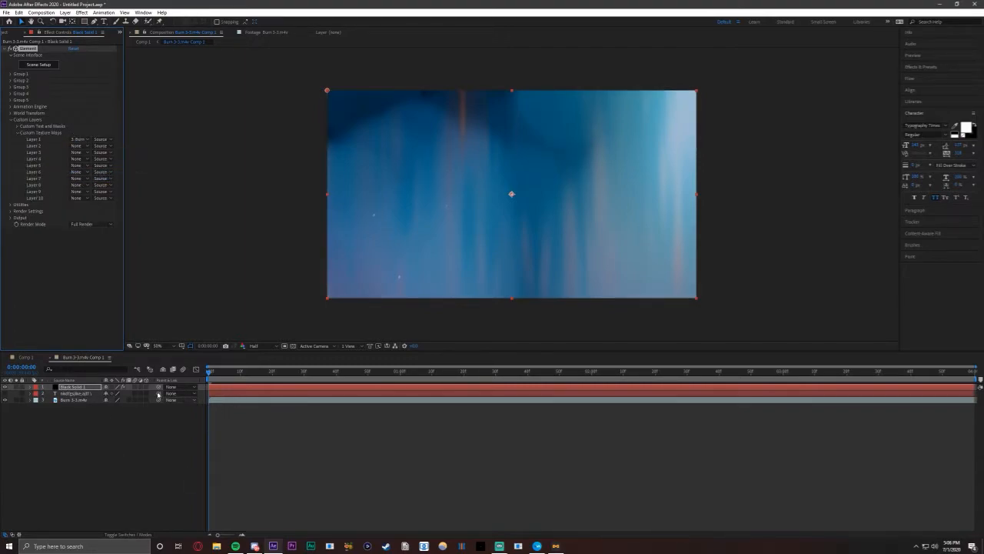
pyautogui.click(77, 401)
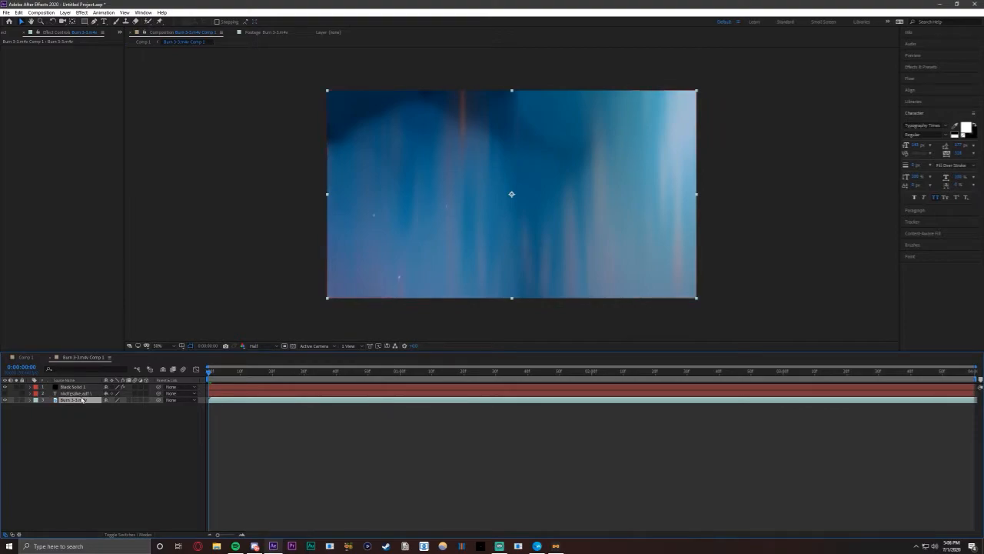
pyautogui.click(73, 386)
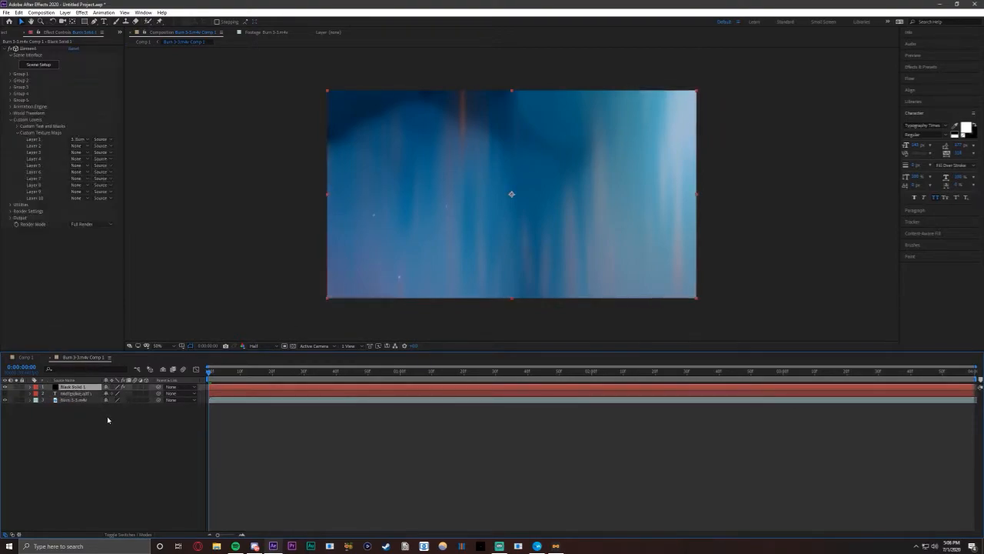
pyautogui.click(16, 132)
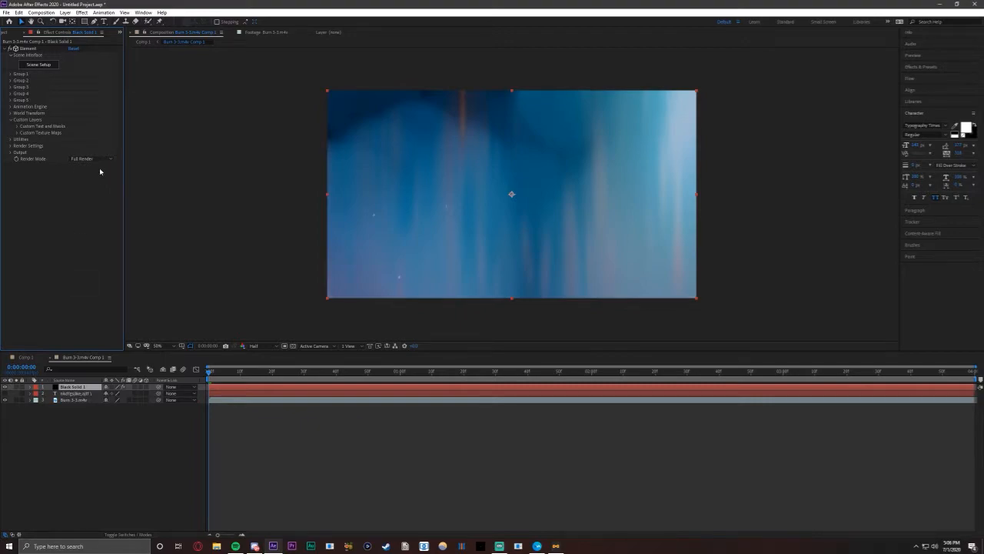
# Step: Extrude the custom text path in Element's Scene Setup and set the environment texture to Custom Layer 1, the burn clip
pyautogui.click(39, 63)
pyautogui.moveTo(300, 288)
pyautogui.mouseDown()
pyautogui.moveTo(165, 272)
pyautogui.moveTo(301, 325)
pyautogui.moveTo(341, 285)
pyautogui.moveTo(370, 292)
pyautogui.moveTo(307, 285)
pyautogui.mouseUp()
pyautogui.click(146, 28)
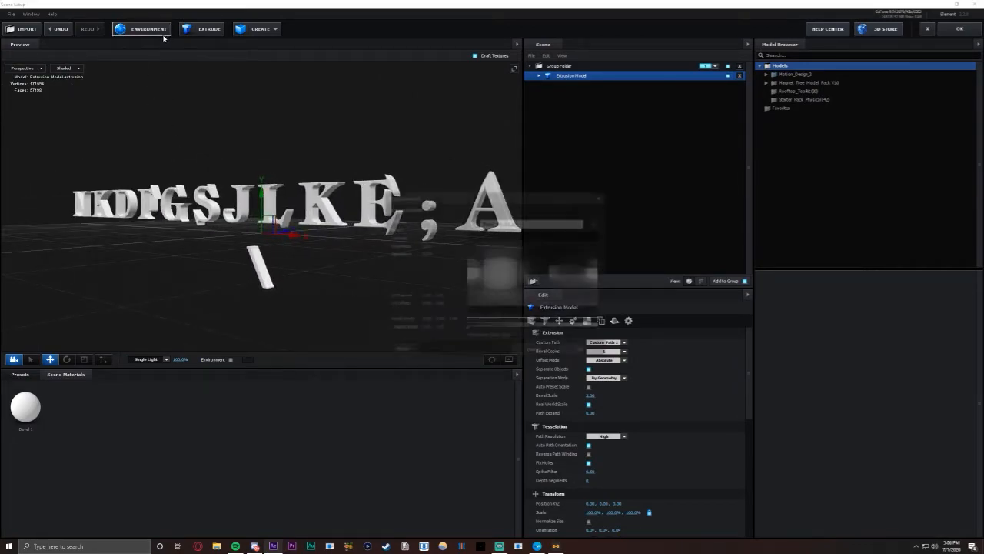
pyautogui.click(472, 222)
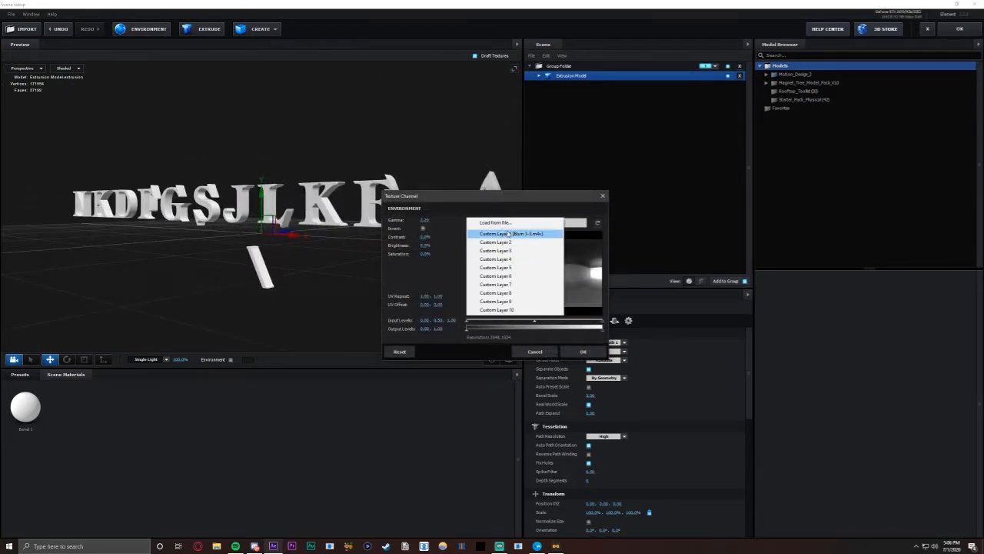
pyautogui.click(508, 233)
pyautogui.click(578, 352)
pyautogui.moveTo(153, 283)
pyautogui.mouseDown()
pyautogui.moveTo(222, 299)
pyautogui.moveTo(136, 277)
pyautogui.moveTo(171, 289)
pyautogui.mouseUp()
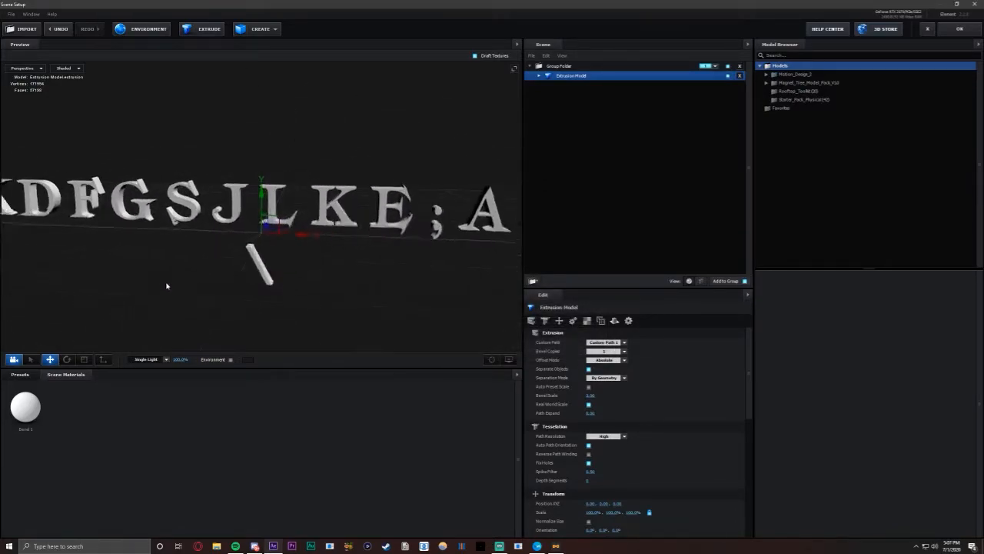
# Step: Apply the Physical Chrome material to the extruded text, return to the composition and preview the reflections over time
pyautogui.click(20, 374)
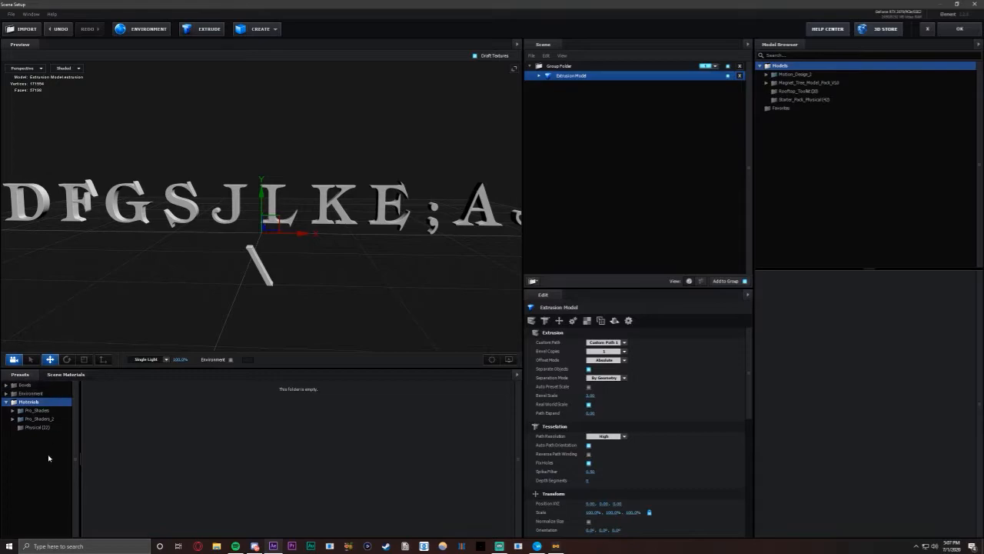
pyautogui.click(38, 427)
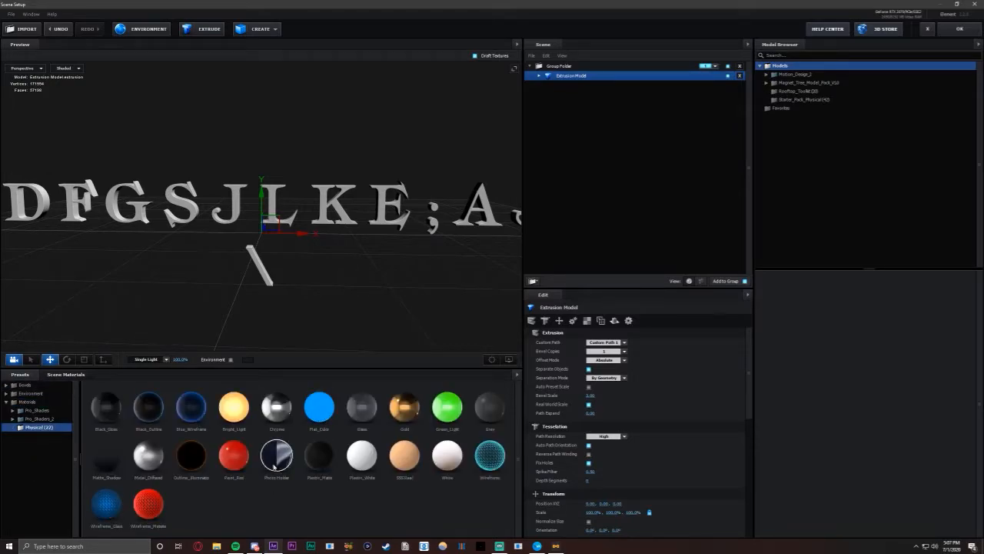
pyautogui.doubleClick(265, 411)
pyautogui.moveTo(377, 238); pyautogui.dragTo(350, 255)
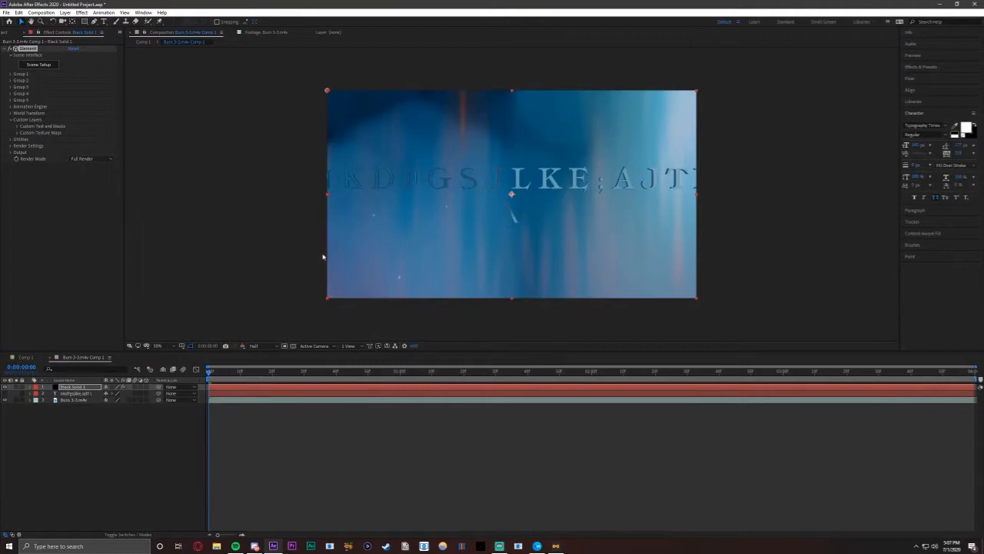
pyautogui.moveTo(209, 373); pyautogui.dragTo(263, 375)
pyautogui.moveTo(453, 378); pyautogui.dragTo(233, 390)
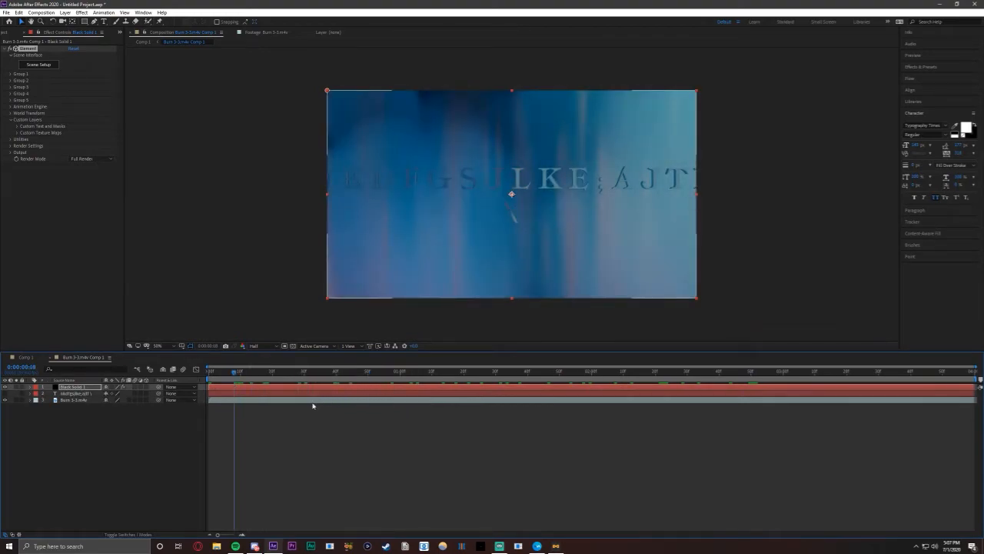
# Step: Apply Fast Box Blur to the burn clip layer with a blur radius of 5 and preview the result
pyautogui.click(313, 400)
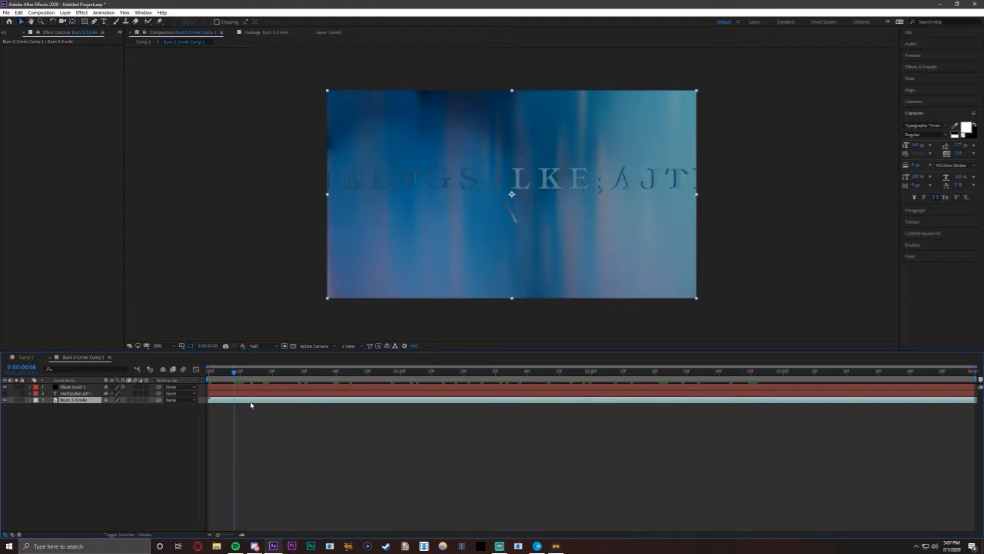
pyautogui.hotkey('ctrl', 'space')
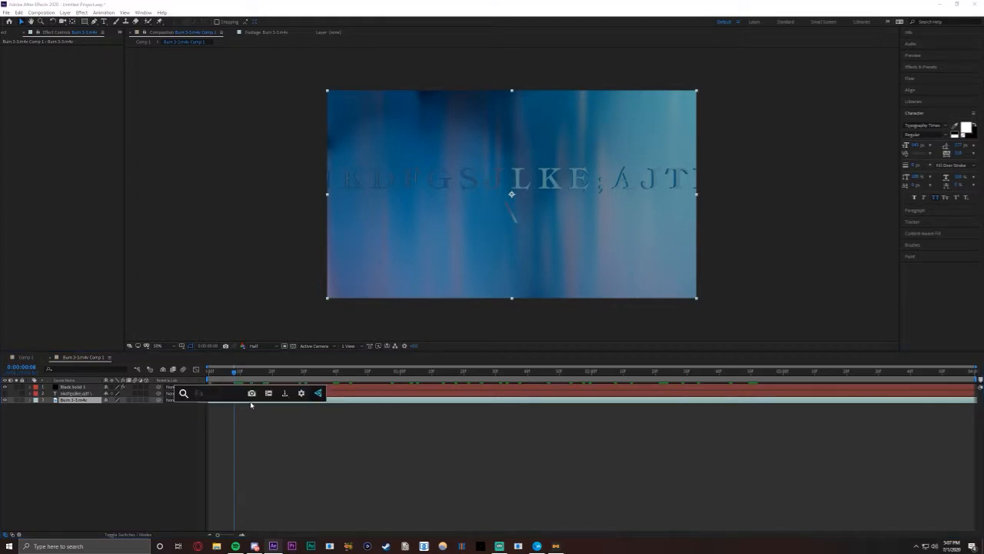
pyautogui.write('box')
pyautogui.press('Return')
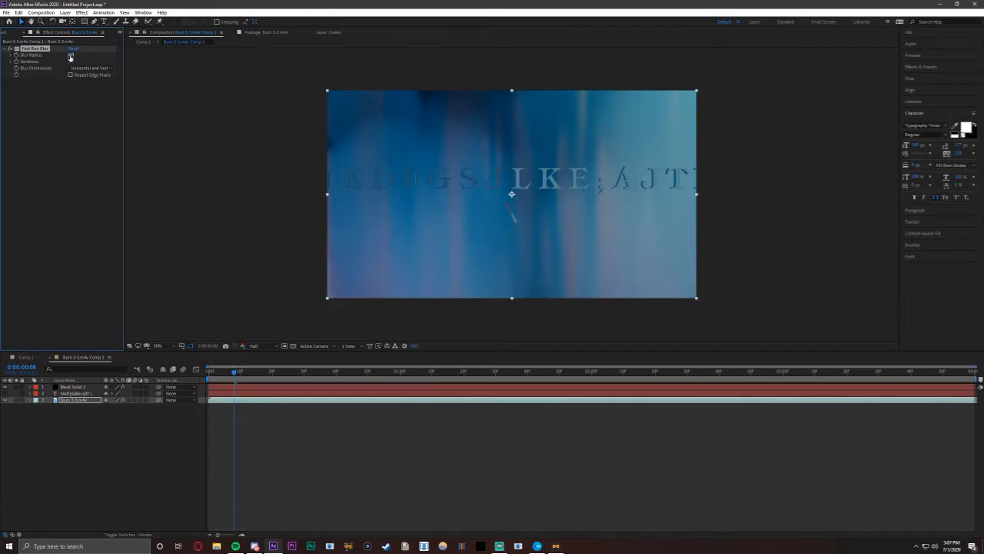
pyautogui.click(71, 55)
pyautogui.write('5')
pyautogui.press('Return')
pyautogui.click(145, 455)
pyautogui.moveTo(236, 373); pyautogui.dragTo(241, 400)
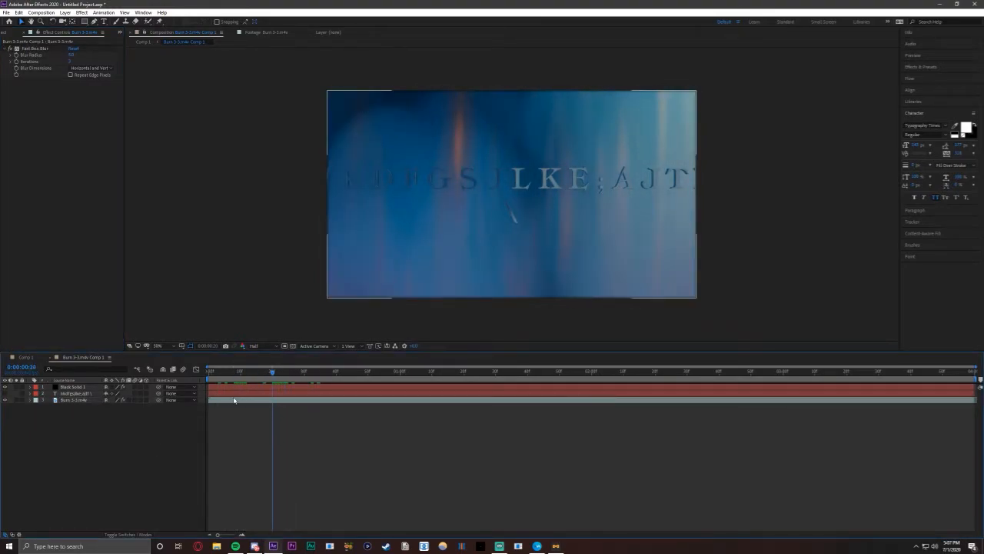
# Step: Show the Element effect's settings on the black solid layer
pyautogui.click(73, 387)
pyautogui.click(432, 435)
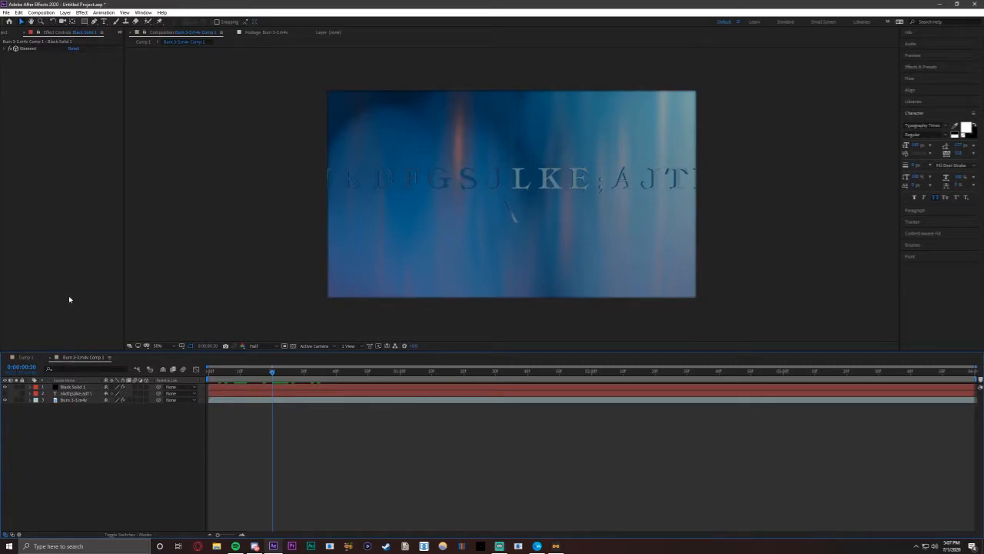
pyautogui.click(79, 389)
pyautogui.click(8, 48)
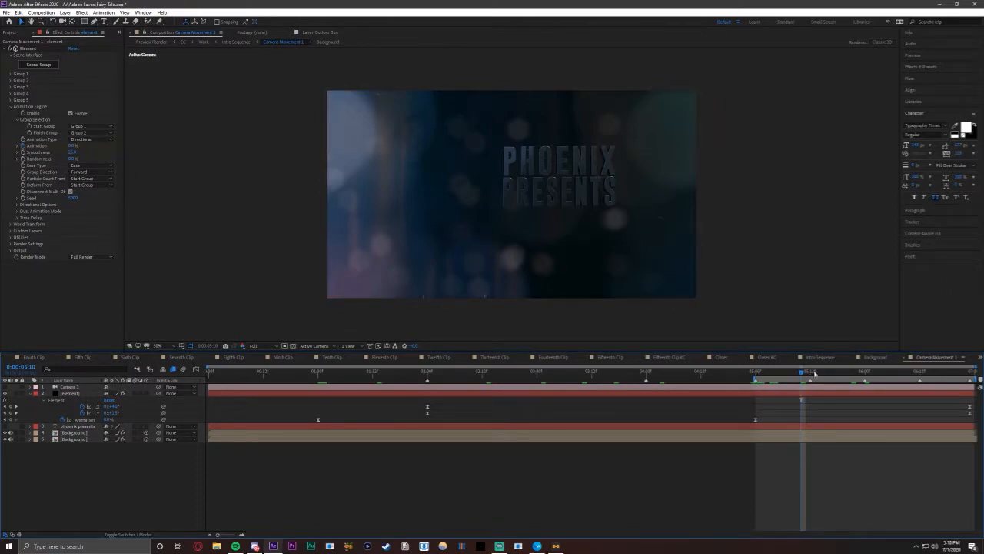
# Step: Examine the title's Element animation around the keyframes at 0:00:05:00, 0:00:01:00 and 0:00:02:00
pyautogui.click(755, 372)
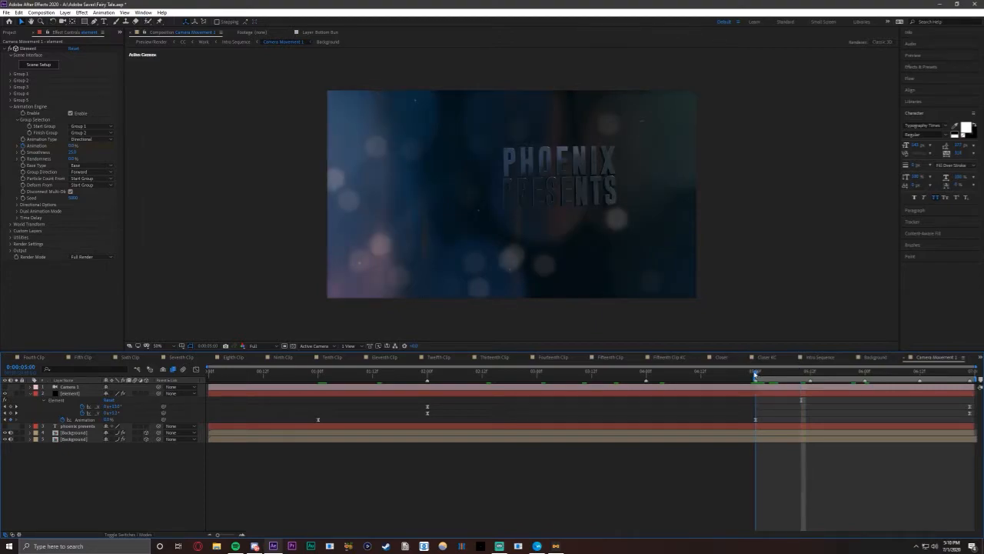
pyautogui.click(9, 48)
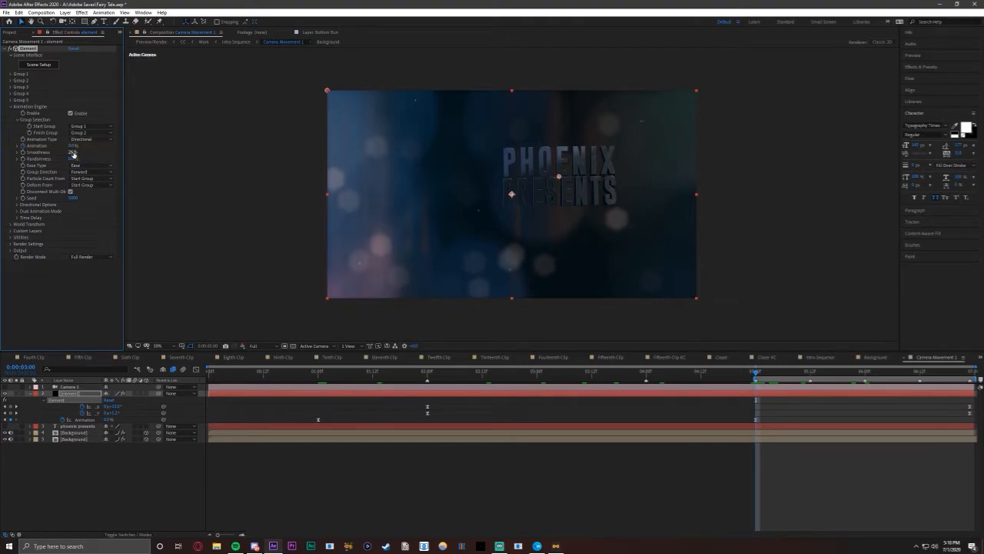
pyautogui.moveTo(754, 374); pyautogui.dragTo(319, 439)
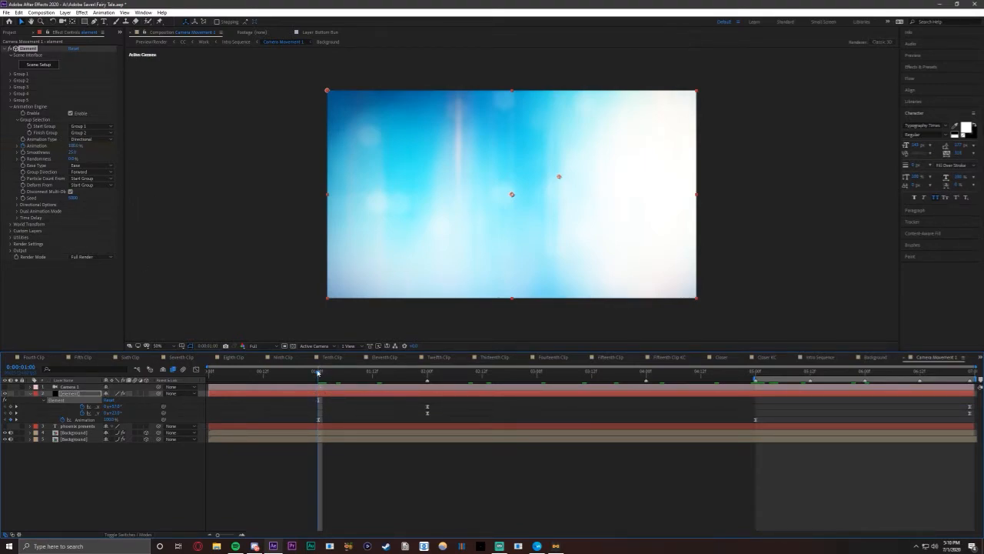
pyautogui.click(323, 373)
pyautogui.press('space')
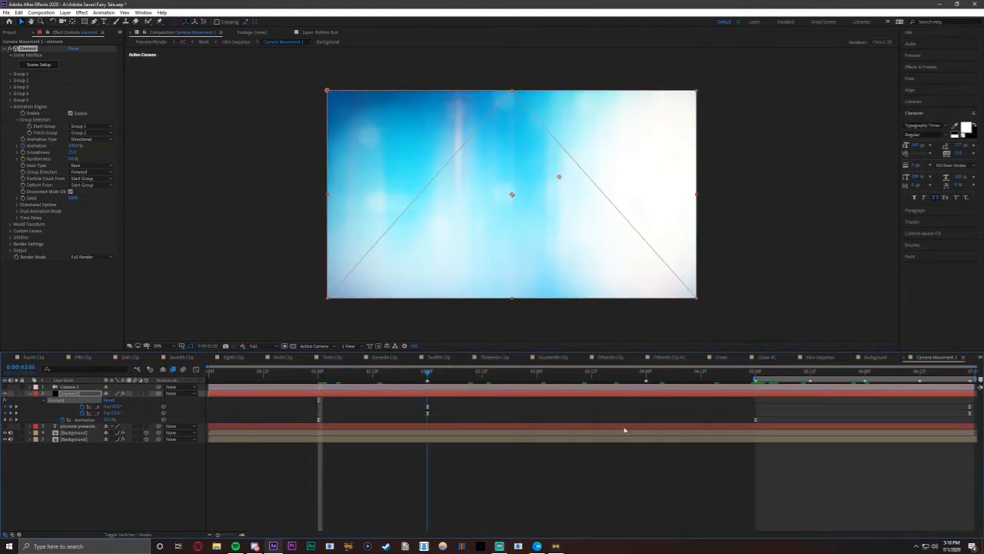
pyautogui.moveTo(623, 449); pyautogui.dragTo(427, 438)
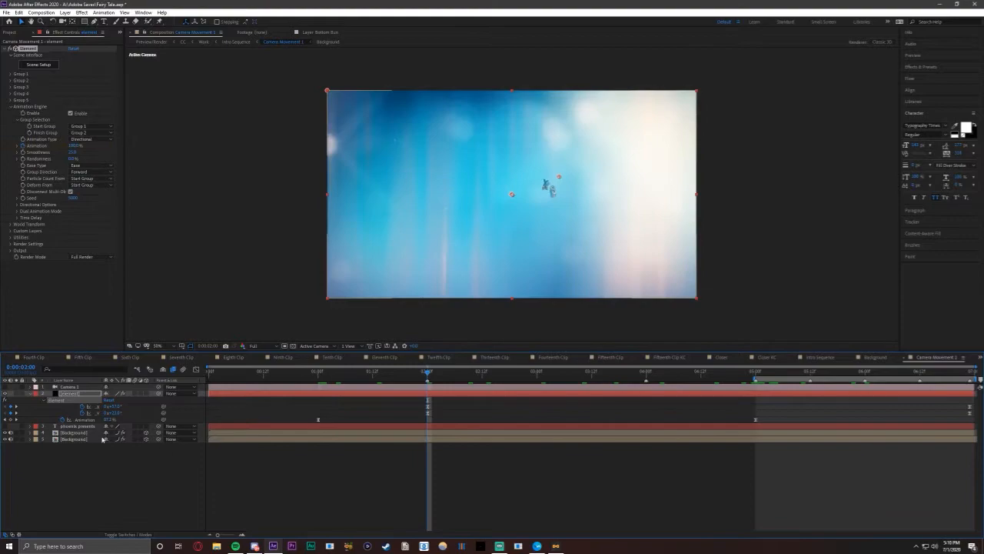
pyautogui.press('space')
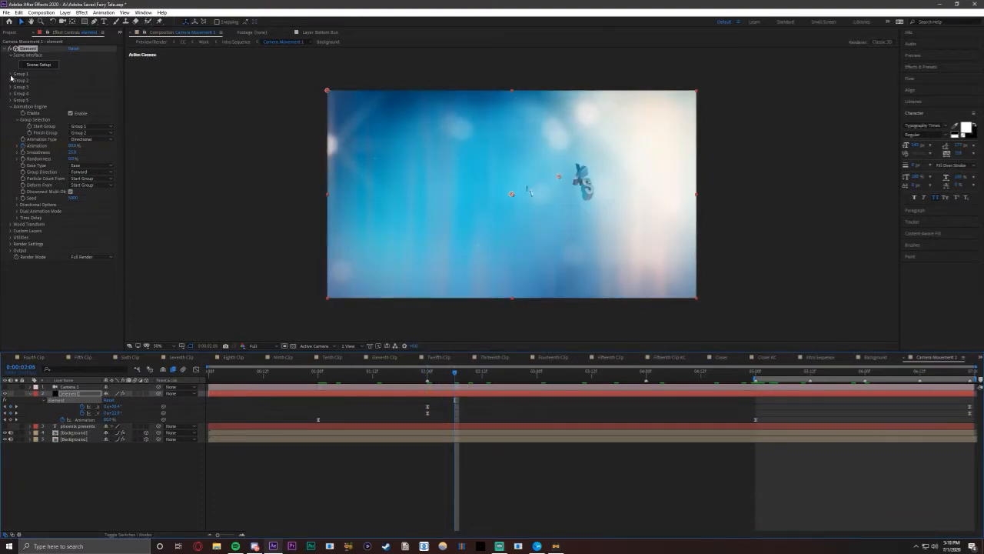
# Step: Examine Group 1's Particle Look settings in Element, including Multi-Object and the Deform Twist values, and preview the twist near the end of the title
pyautogui.click(11, 75)
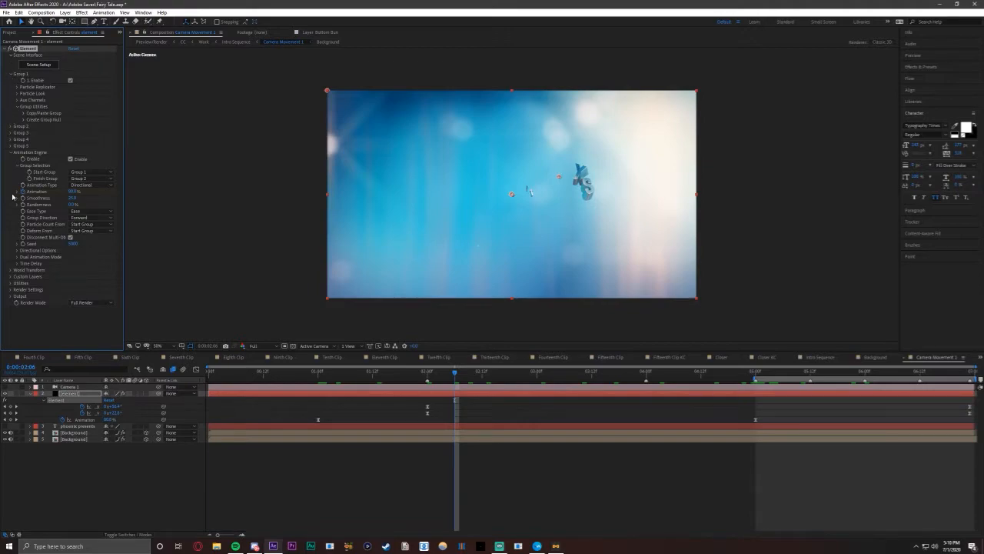
pyautogui.click(18, 94)
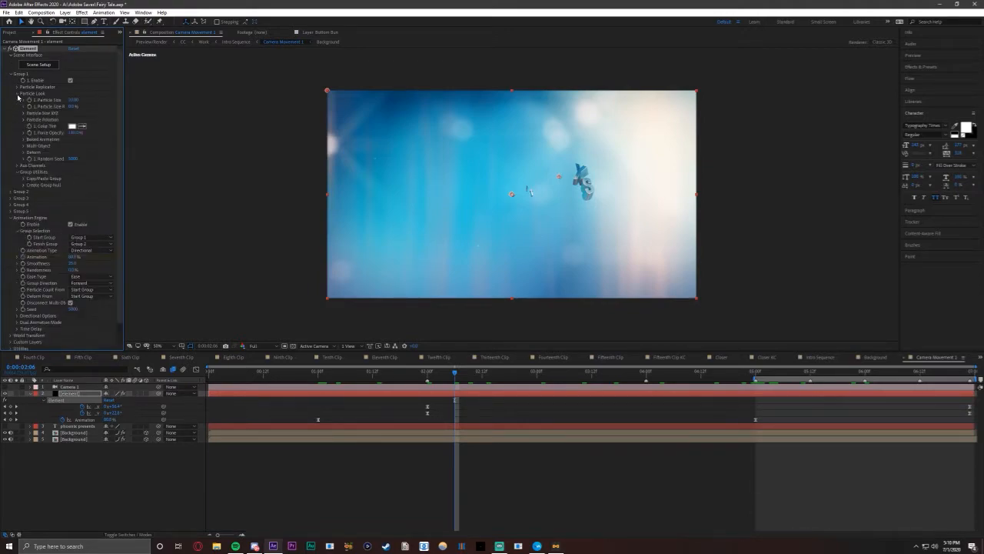
pyautogui.click(24, 145)
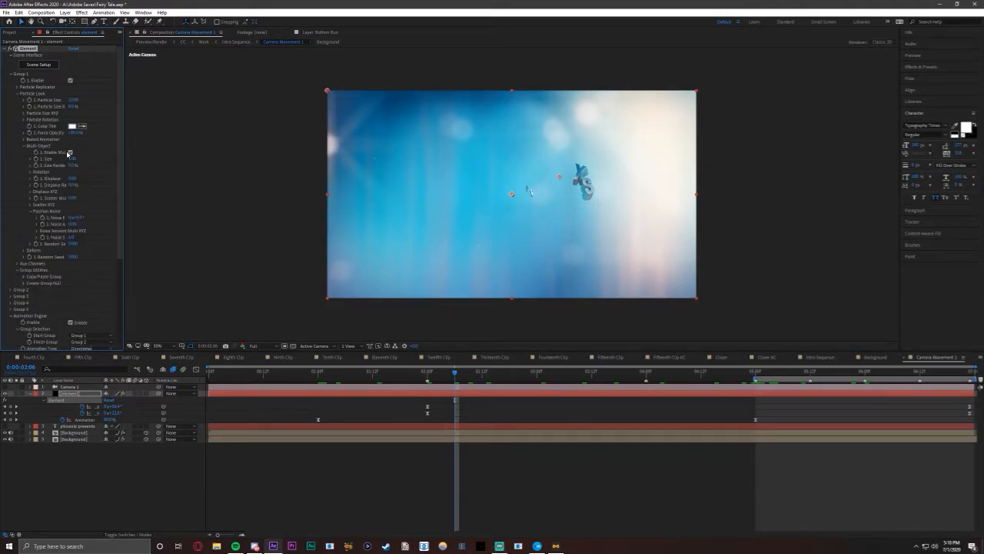
pyautogui.click(24, 251)
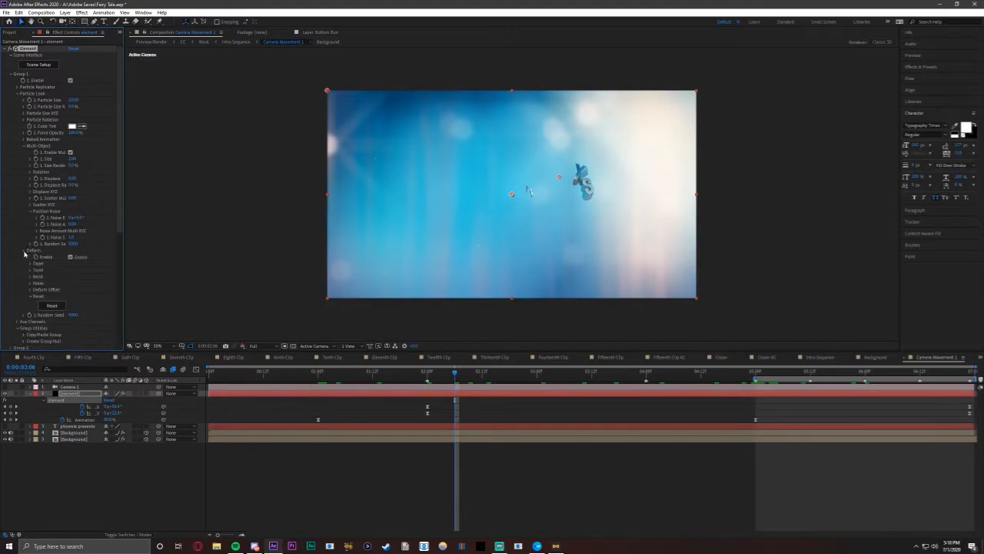
pyautogui.click(30, 270)
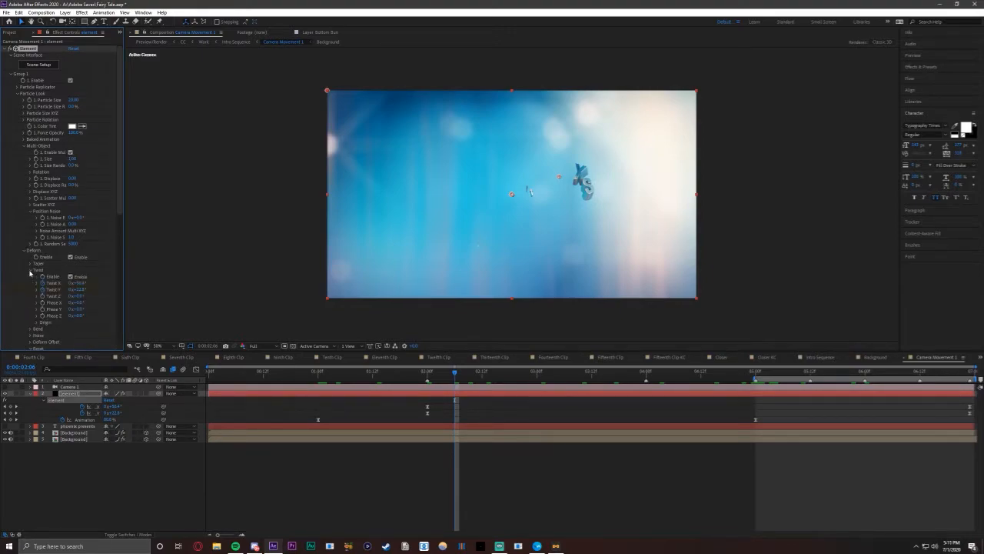
pyautogui.scroll(-1, 70, 282)
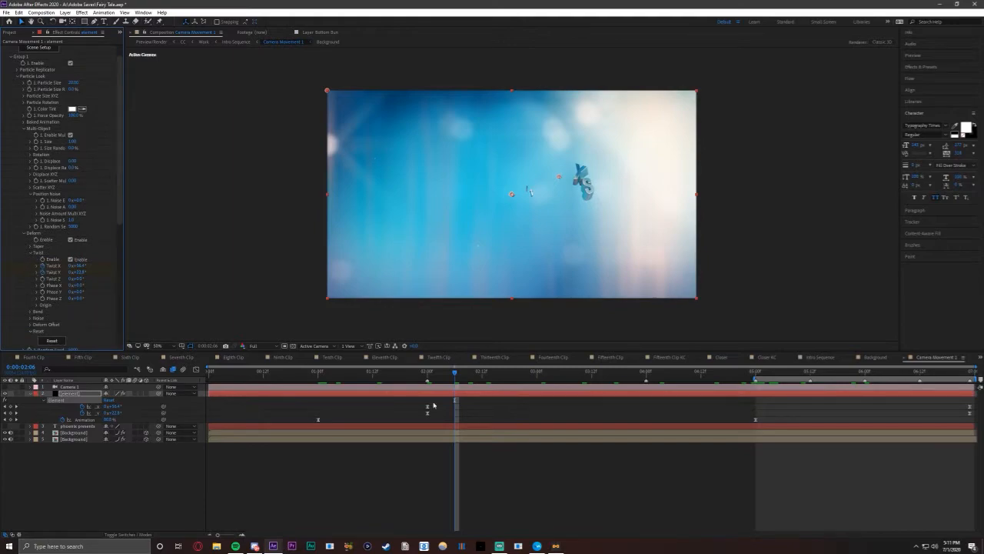
pyautogui.click(30, 311)
pyautogui.click(31, 310)
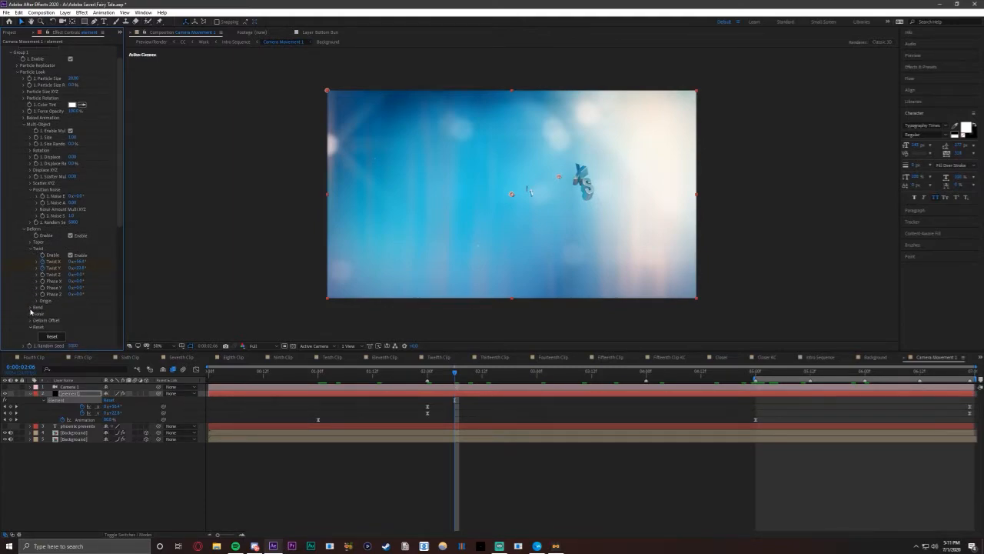
pyautogui.scroll(-1, 31, 312)
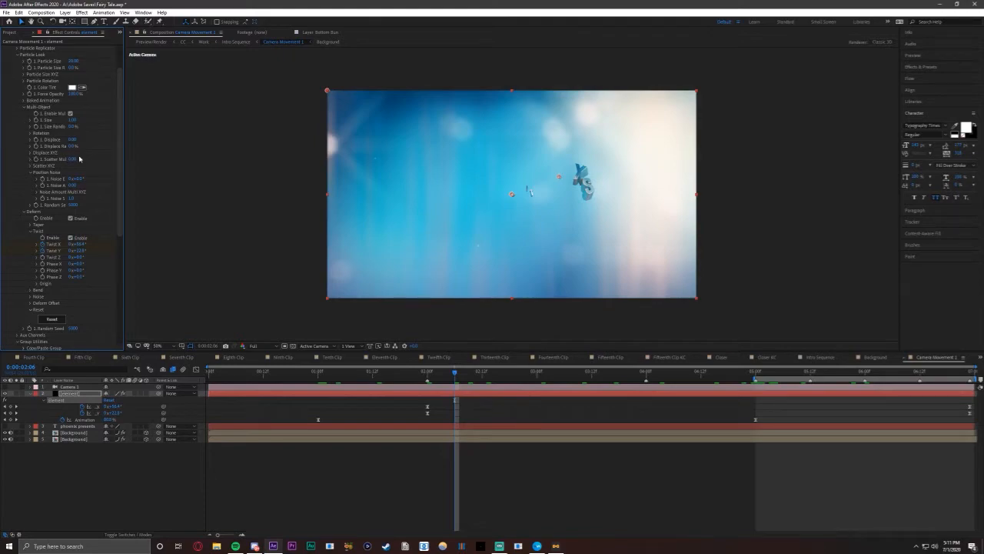
pyautogui.moveTo(885, 399); pyautogui.dragTo(837, 419)
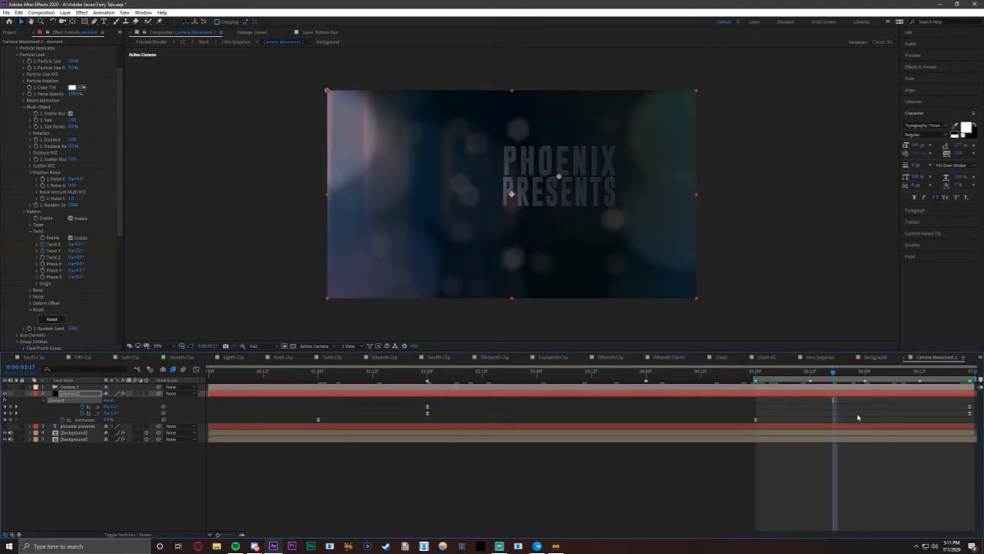
# Step: Return to the start of the composition, collapse the element layer's properties and make the Camera 1 layer visible
pyautogui.moveTo(834, 375); pyautogui.dragTo(100, 450)
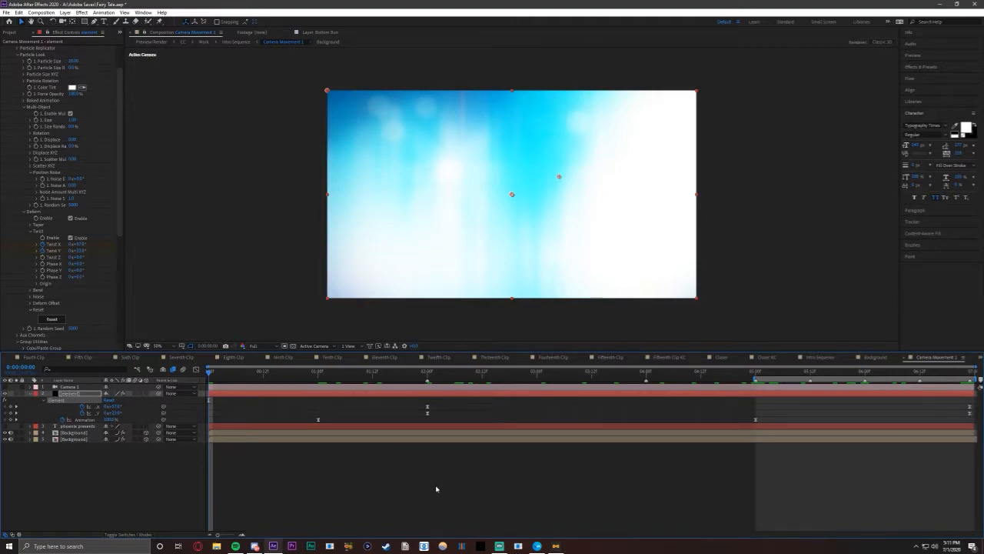
pyautogui.click(77, 387)
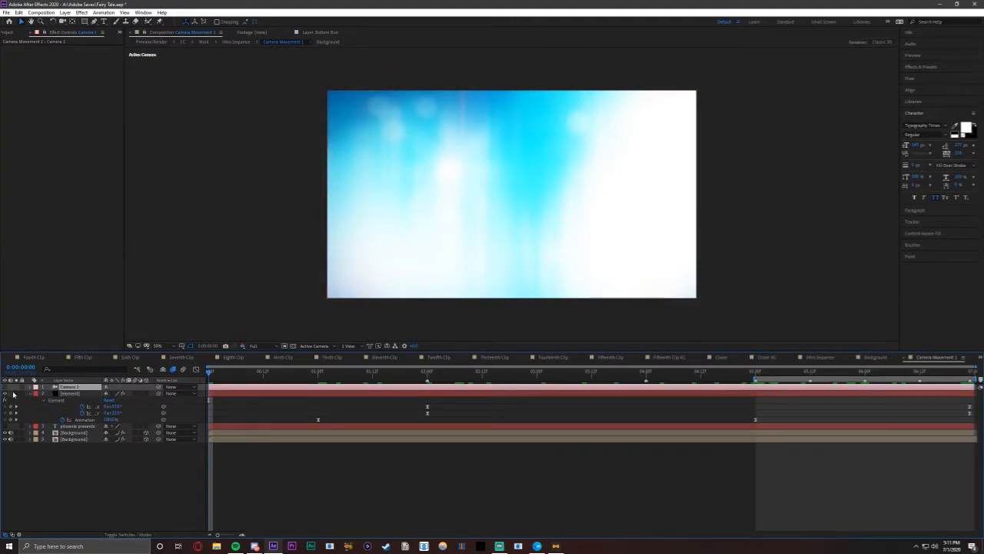
pyautogui.click(30, 394)
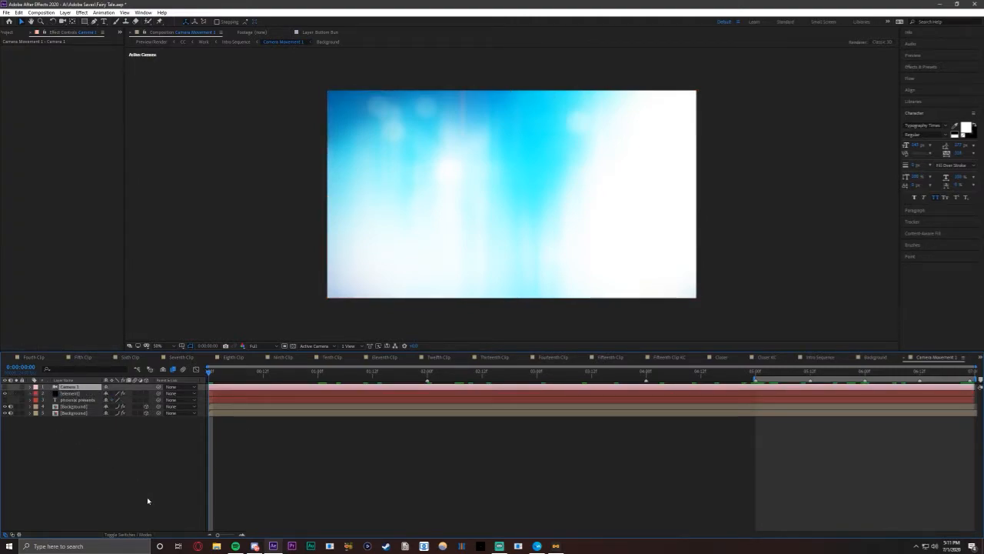
pyautogui.click(5, 388)
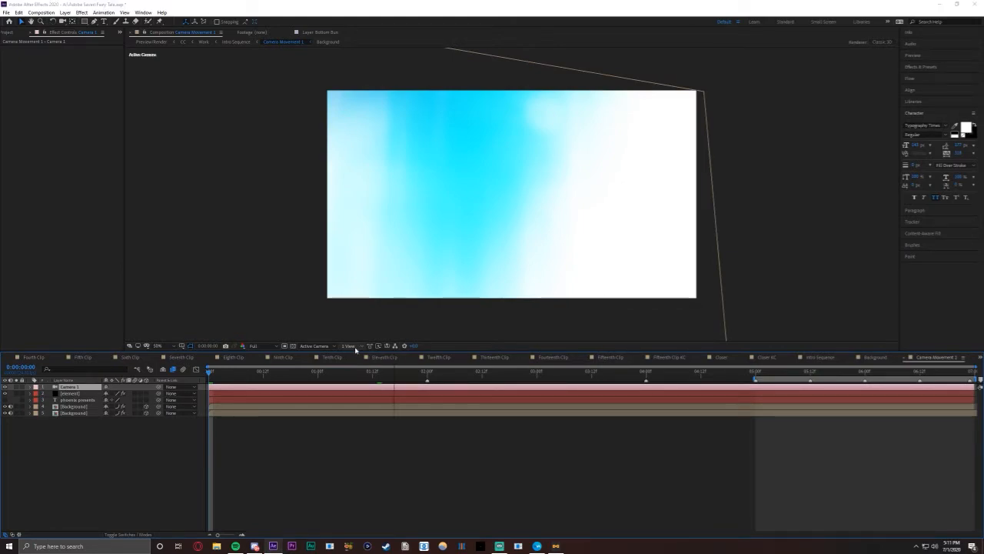
# Step: Change the composition viewer to a layout with two side-by-side views
pyautogui.click(355, 348)
pyautogui.click(329, 325)
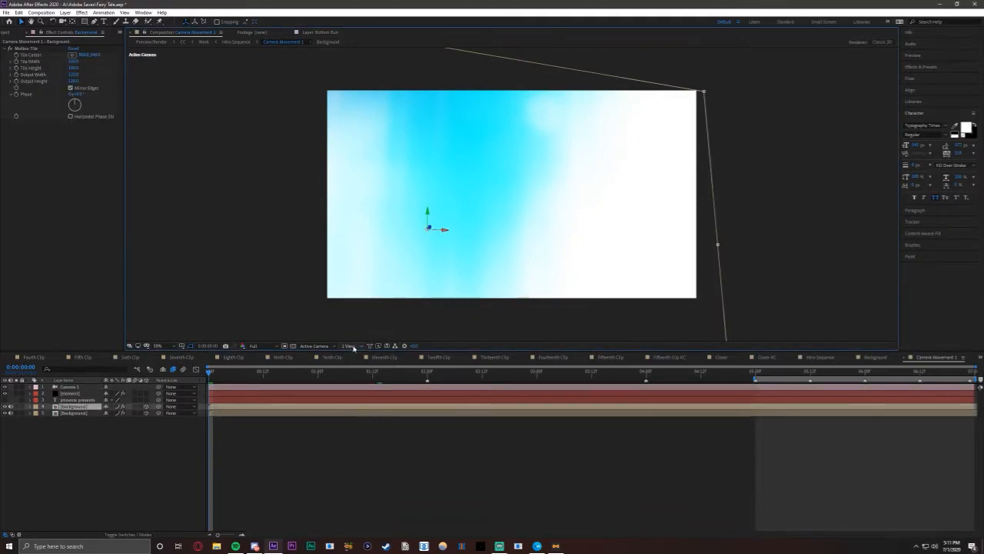
pyautogui.click(352, 348)
pyautogui.click(361, 366)
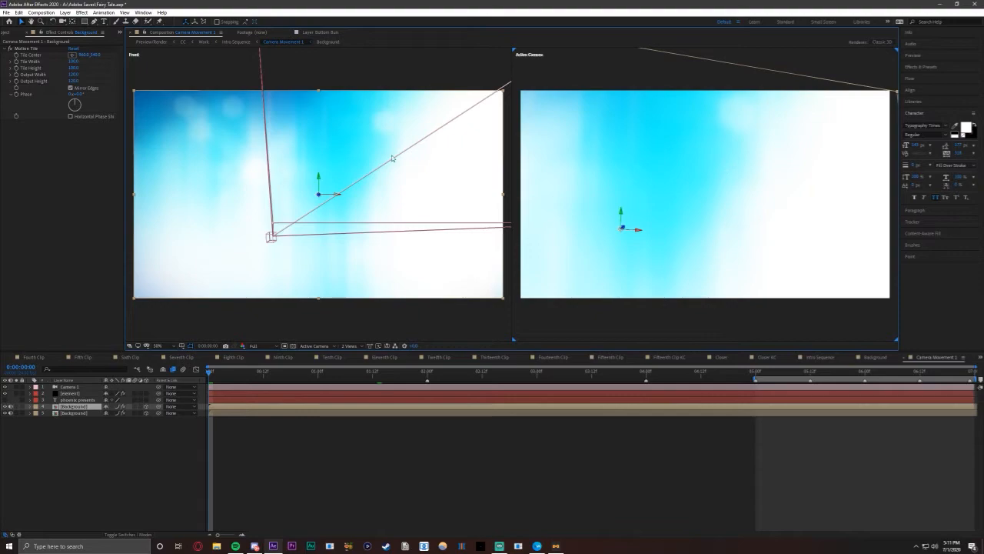
# Step: Use the Front view in one viewer and Active Camera in the other
pyautogui.click(353, 181)
pyautogui.click(320, 345)
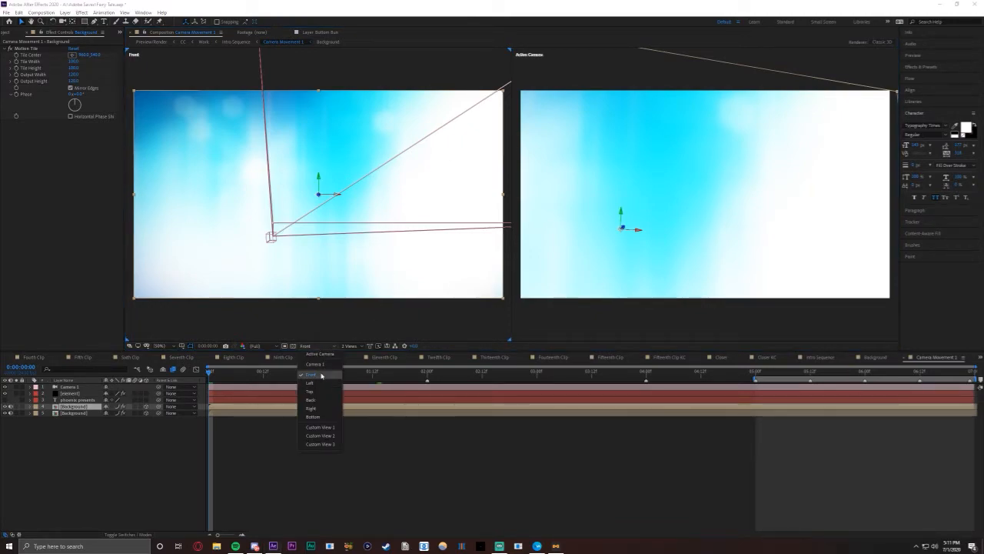
pyautogui.click(322, 375)
pyautogui.click(320, 346)
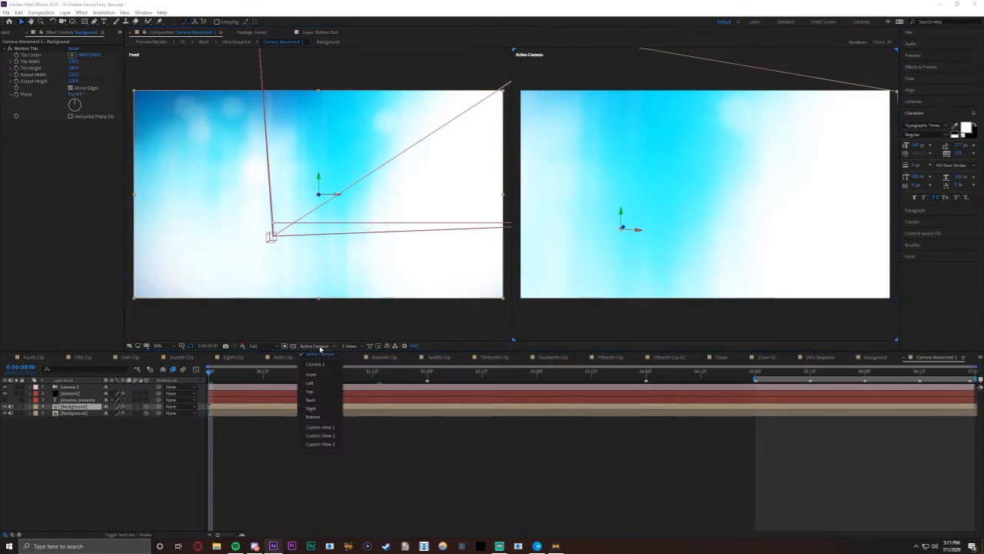
pyautogui.click(321, 358)
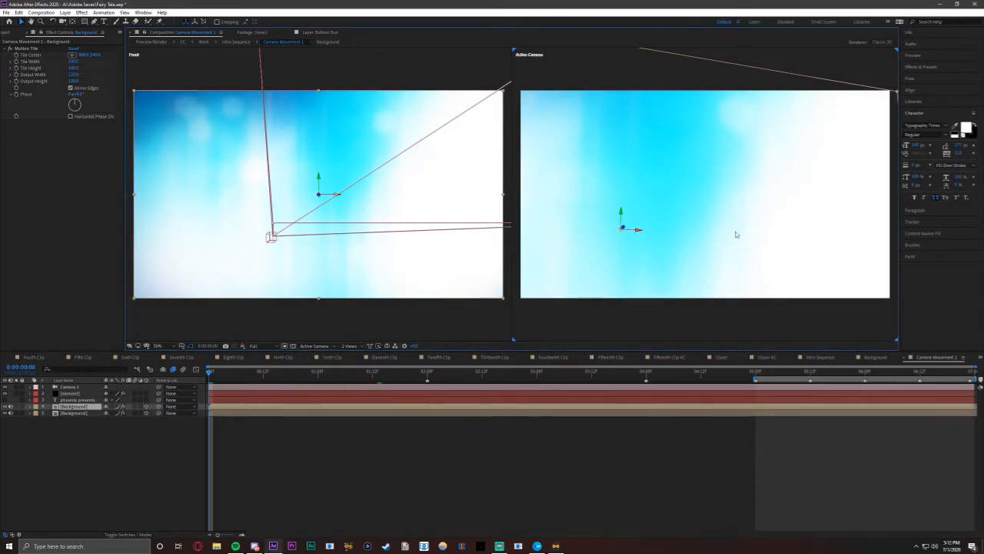
pyautogui.click(294, 184)
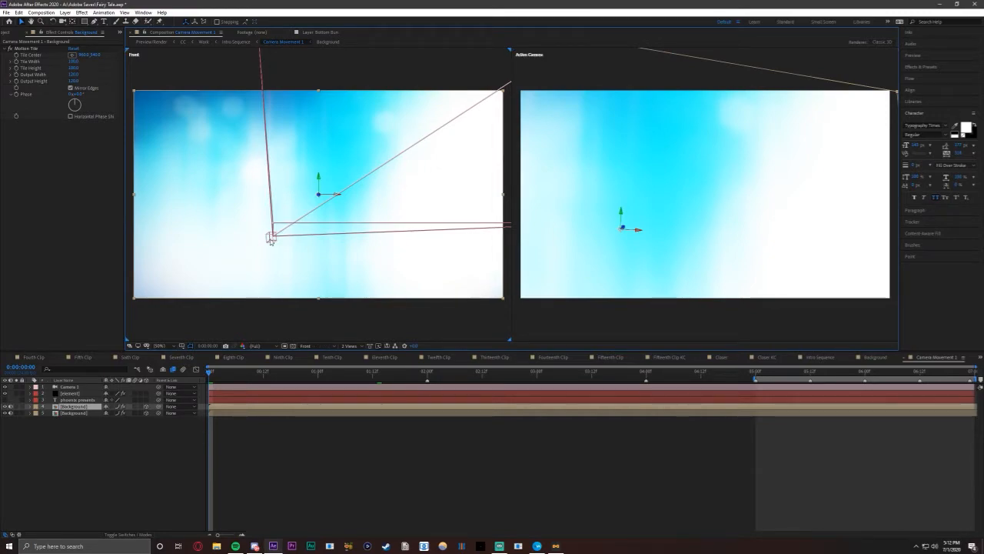
# Step: Try moving Camera 1 to the opposite lower corner in the Front view at 0:00:06:05, and undo the move
pyautogui.moveTo(271, 240); pyautogui.dragTo(431, 185)
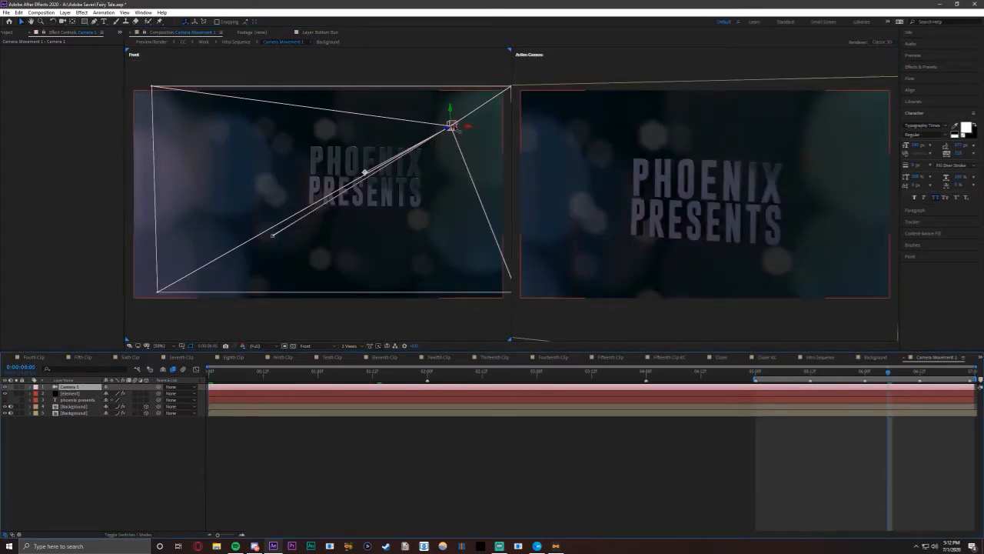
pyautogui.moveTo(454, 129); pyautogui.dragTo(221, 245)
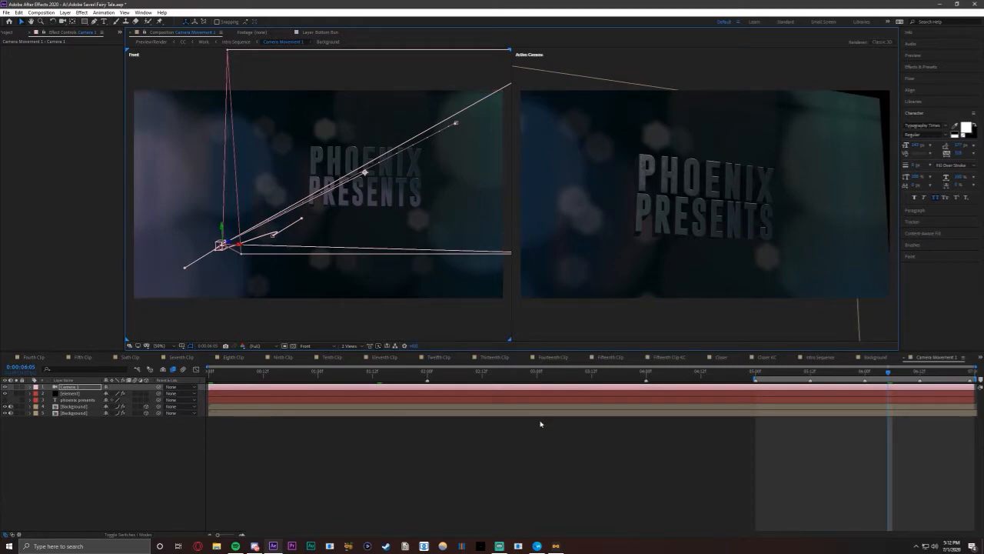
pyautogui.hotkey('ctrl', 'z')
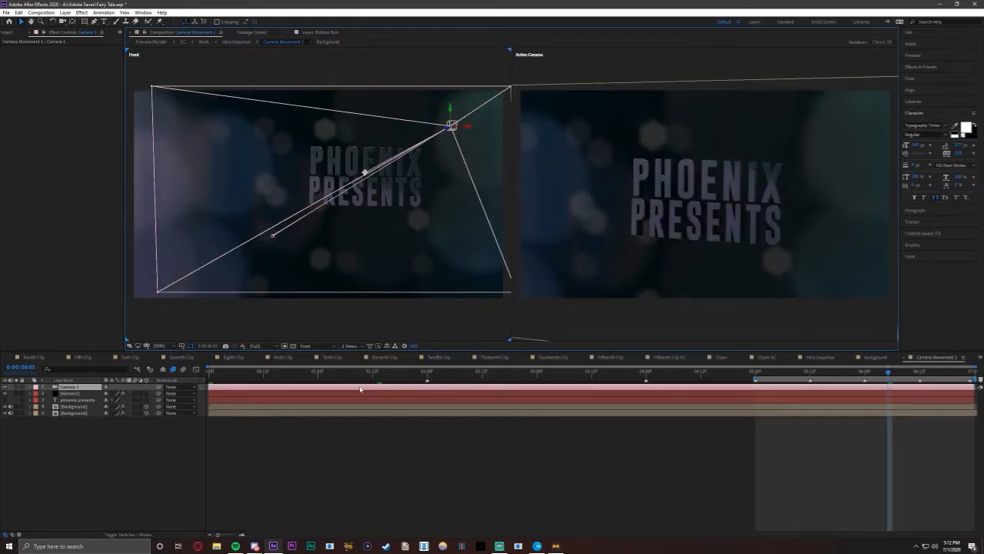
# Step: Show Camera 1's Position keyframes and preview the camera path between the first frame and 0:00:06:23
pyautogui.press('p')
pyautogui.click(216, 375)
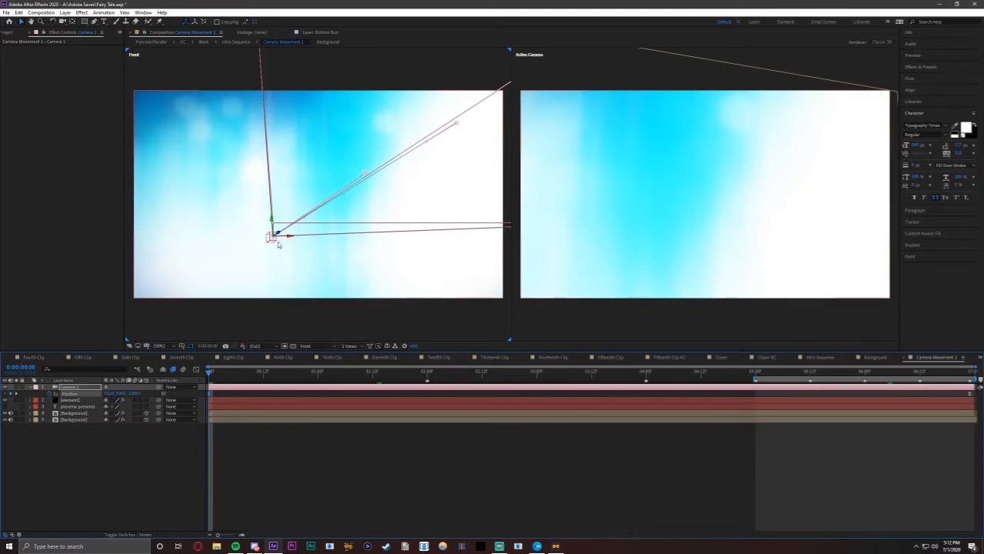
pyautogui.click(919, 374)
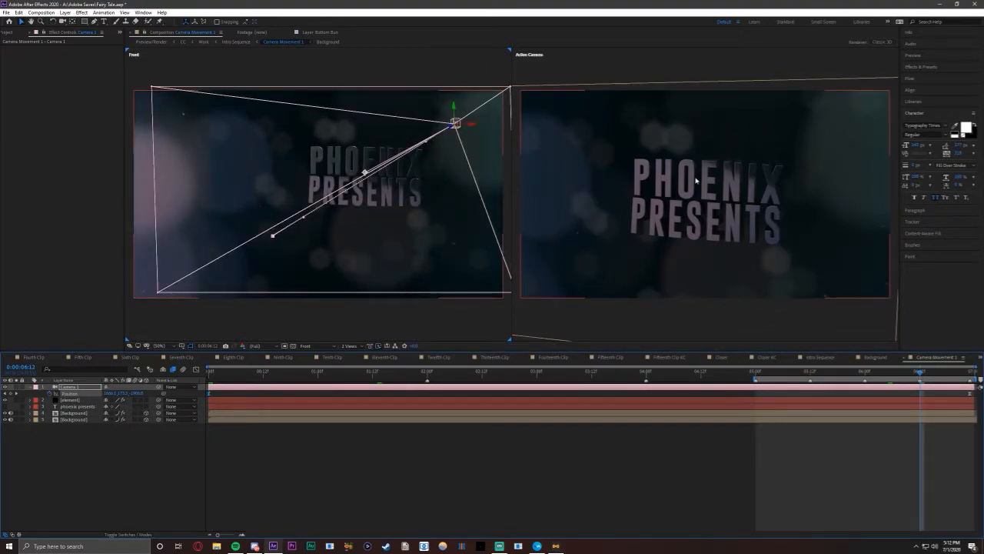
pyautogui.click(212, 376)
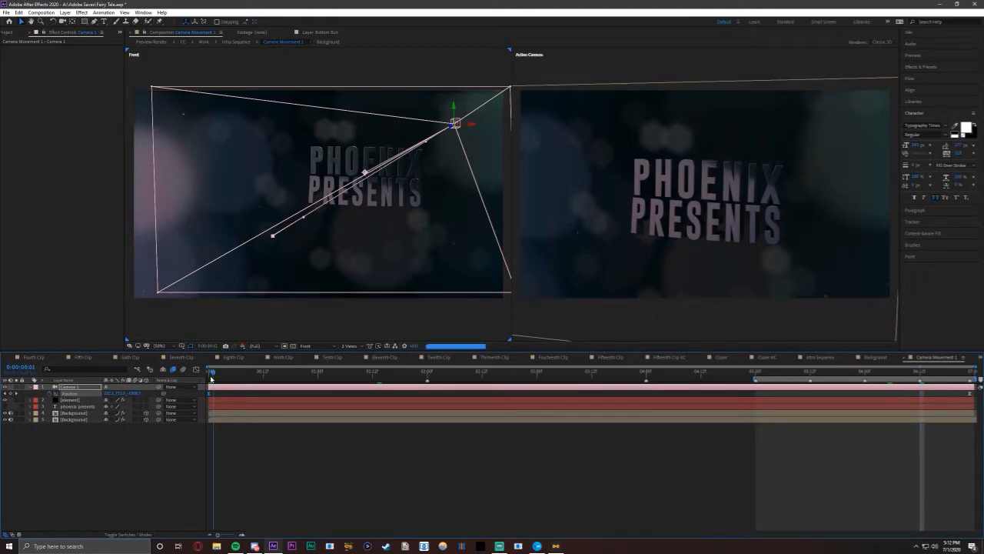
pyautogui.moveTo(208, 377); pyautogui.dragTo(971, 395)
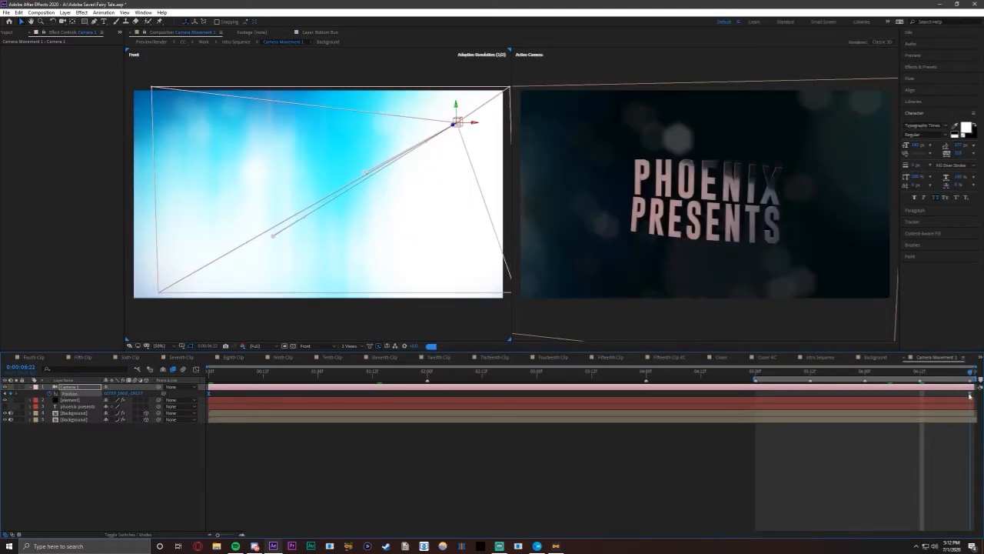
# Step: Reveal the element layer's keyframes and delete all Twist X, Twist Y and Animation keyframes
pyautogui.click(73, 406)
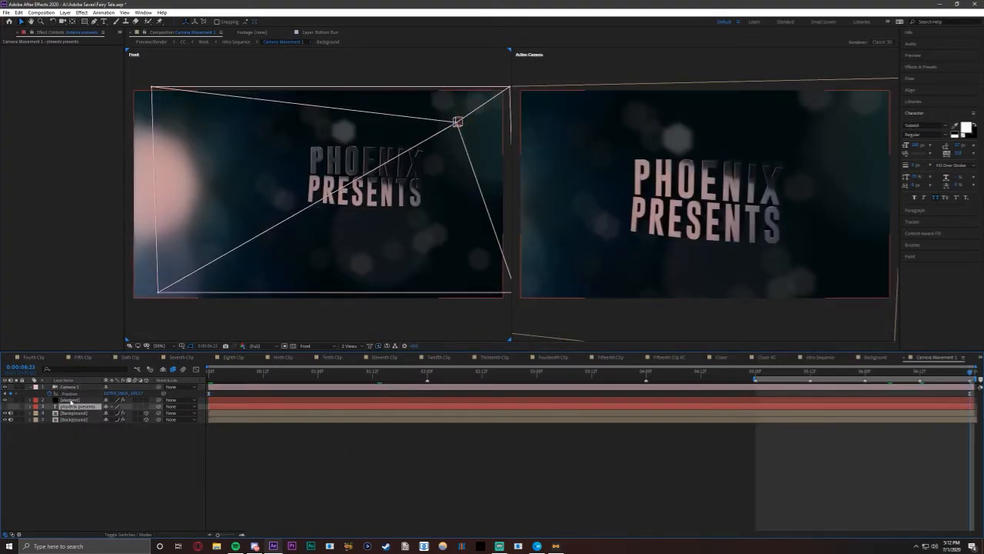
pyautogui.click(69, 400)
pyautogui.press('u')
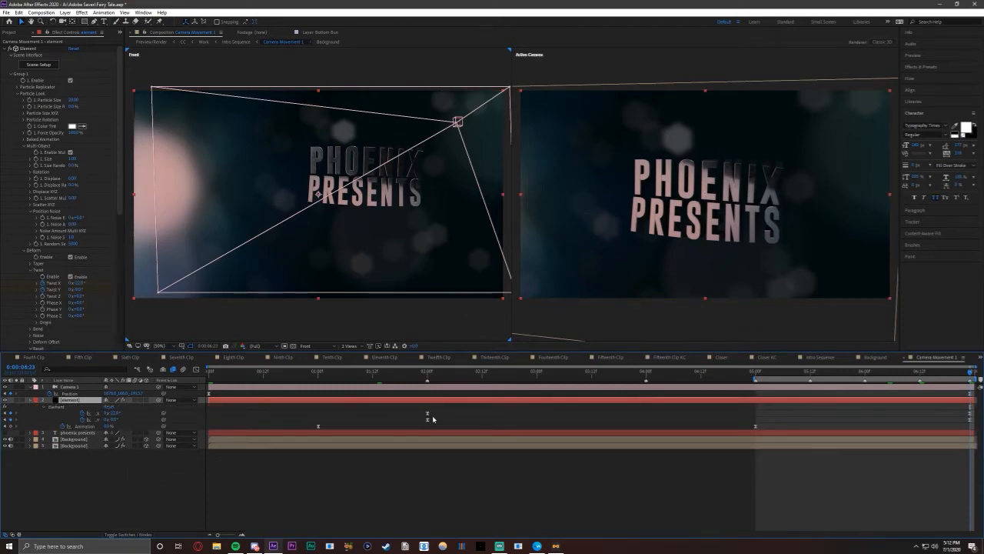
pyautogui.moveTo(307, 413); pyautogui.dragTo(960, 435)
pyautogui.press('Delete')
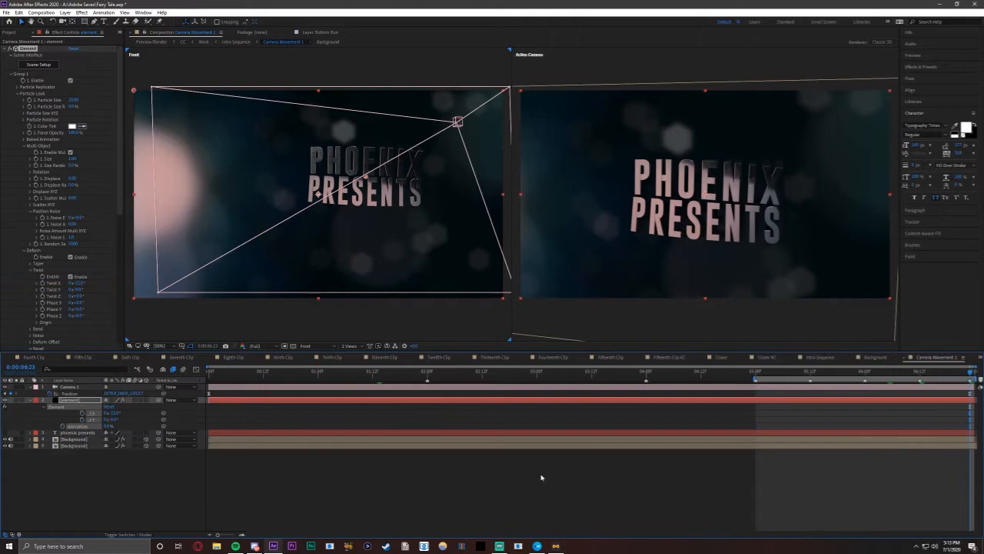
# Step: Return to the first frame, select Camera 1's Position keyframe there, and review the camera's settings
pyautogui.moveTo(947, 376); pyautogui.dragTo(194, 395)
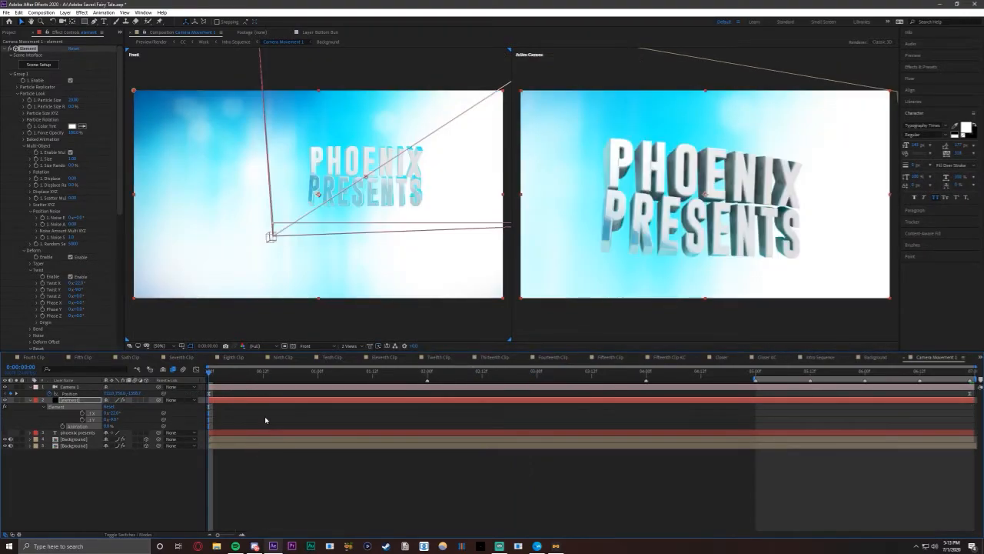
pyautogui.click(209, 394)
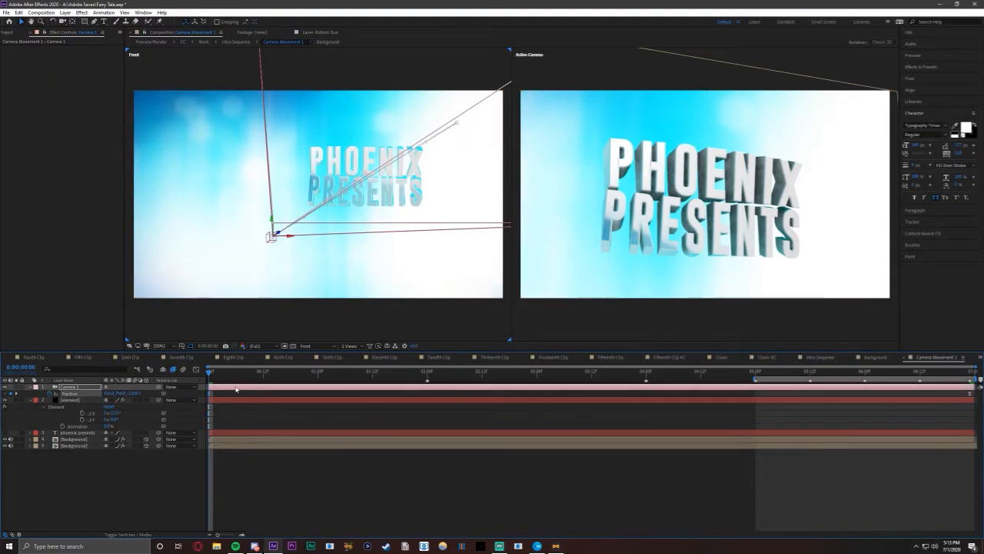
pyautogui.click(71, 388)
pyautogui.doubleClick(66, 389)
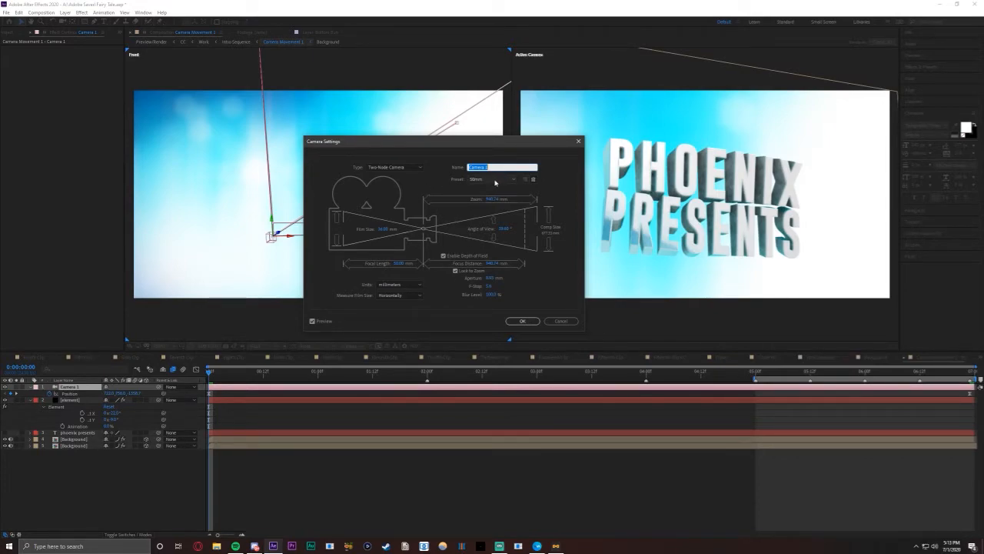
pyautogui.click(520, 321)
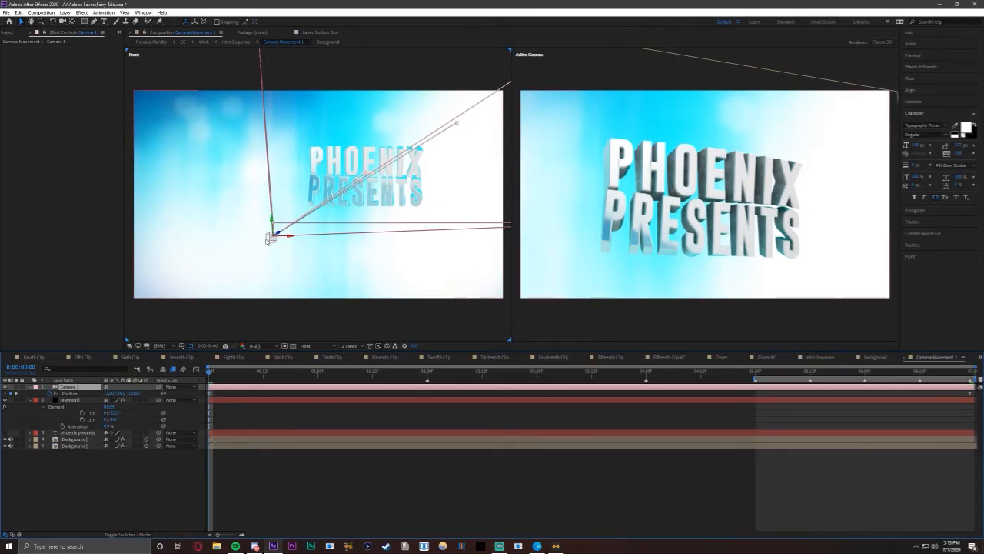
# Step: Set the preview resolution to Quarter and scrub through the camera movement between the first frame and 0:00:06:23
pyautogui.moveTo(212, 373); pyautogui.dragTo(973, 390)
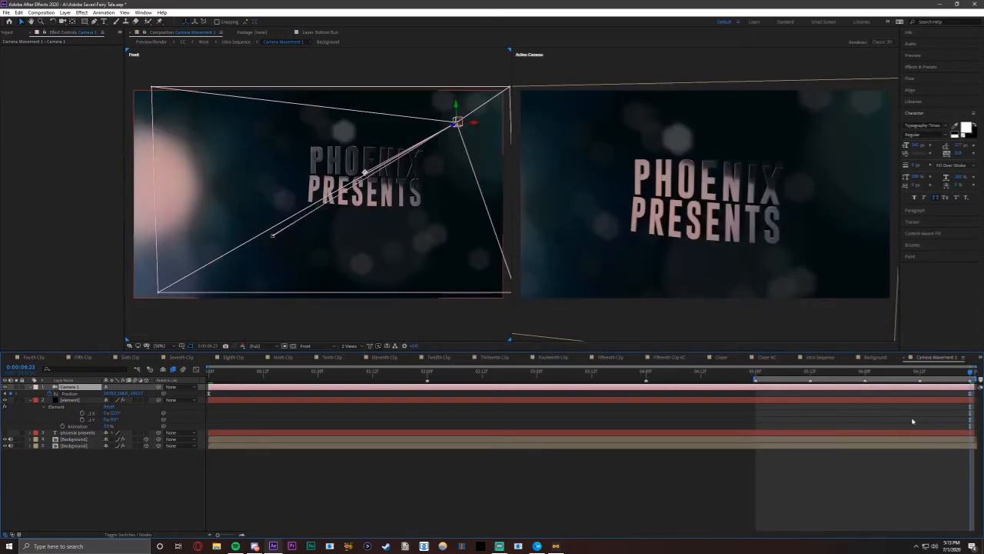
pyautogui.click(268, 346)
pyautogui.click(261, 391)
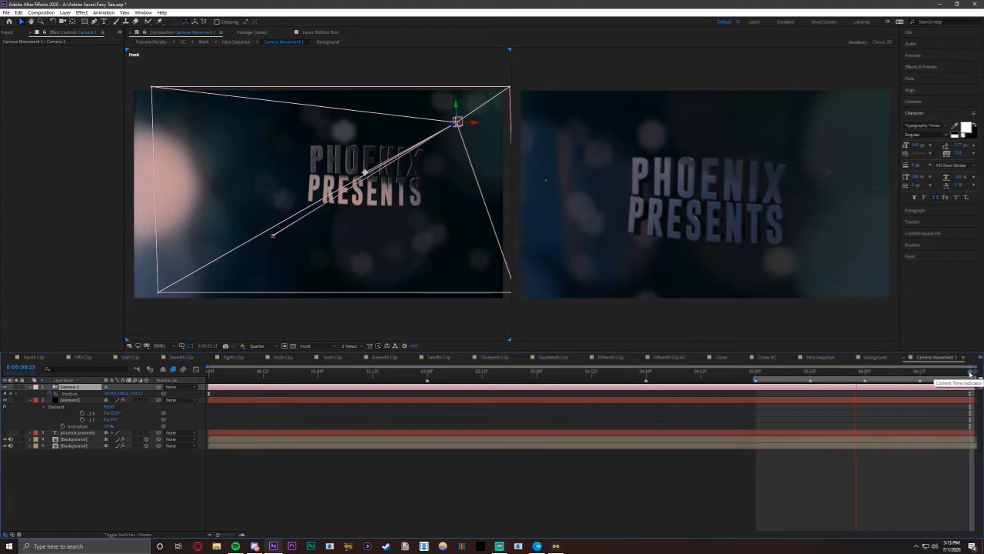
pyautogui.click(217, 372)
pyautogui.moveTo(217, 371); pyautogui.dragTo(745, 452)
pyautogui.moveTo(595, 448); pyautogui.dragTo(828, 457)
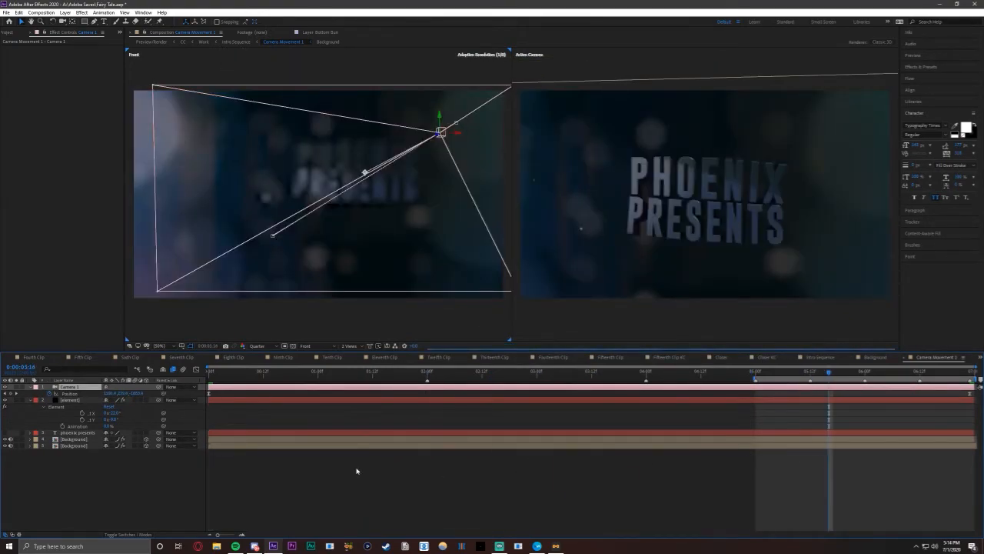
# Step: Expand Camera 1's Camera Options and examine its Depth of Field and Aperture settings
pyautogui.click(32, 390)
pyautogui.click(32, 389)
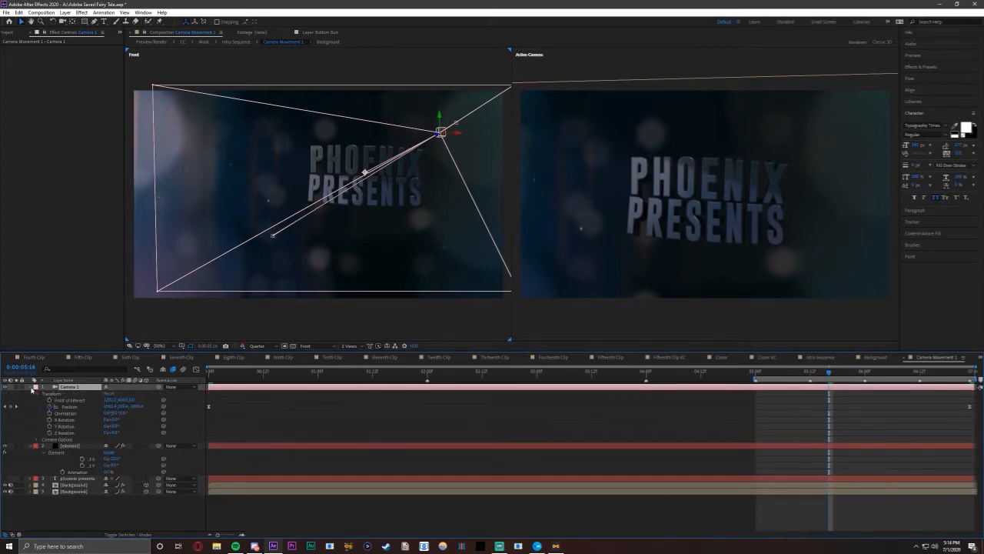
pyautogui.click(35, 439)
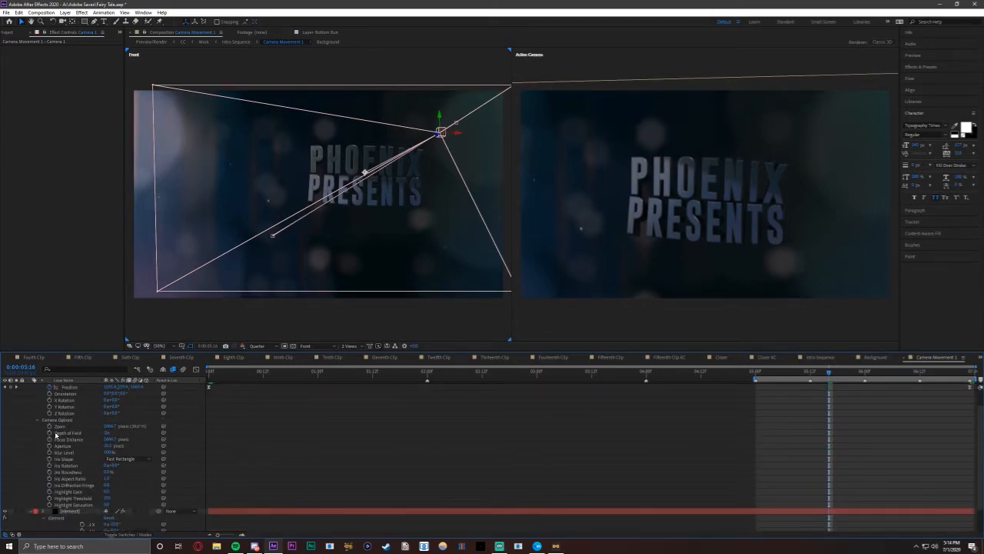
pyautogui.click(109, 433)
pyautogui.moveTo(103, 447); pyautogui.dragTo(107, 449)
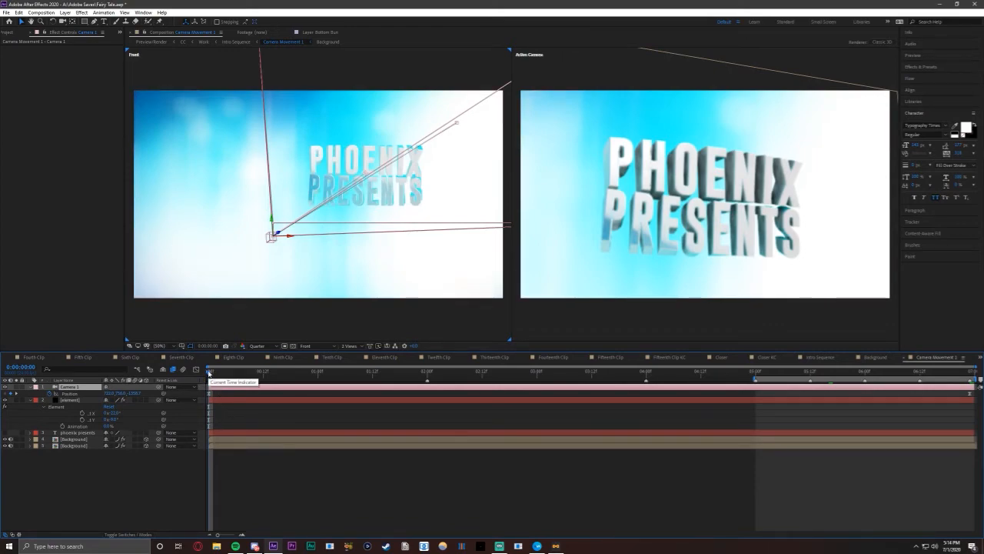
# Step: Preview the camera path in both views from the first frame to 0:00:03:02
pyautogui.moveTo(208, 373); pyautogui.dragTo(428, 387)
pyautogui.press('space')
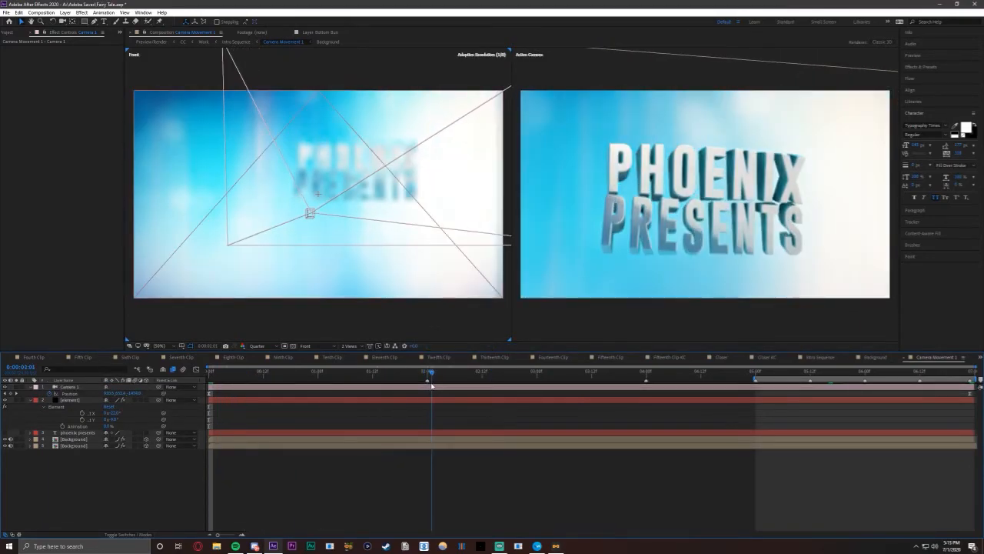
pyautogui.press('space')
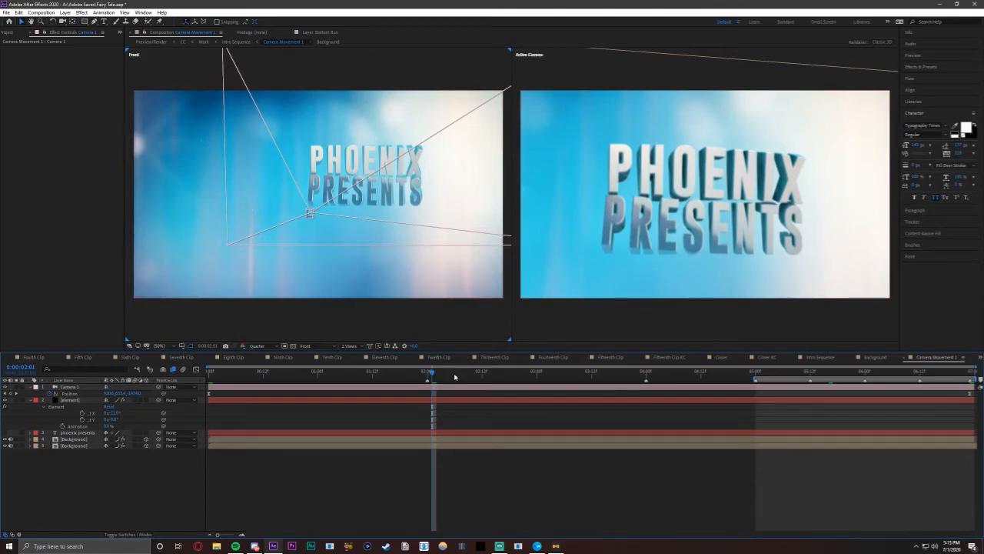
pyautogui.moveTo(430, 372); pyautogui.dragTo(545, 372)
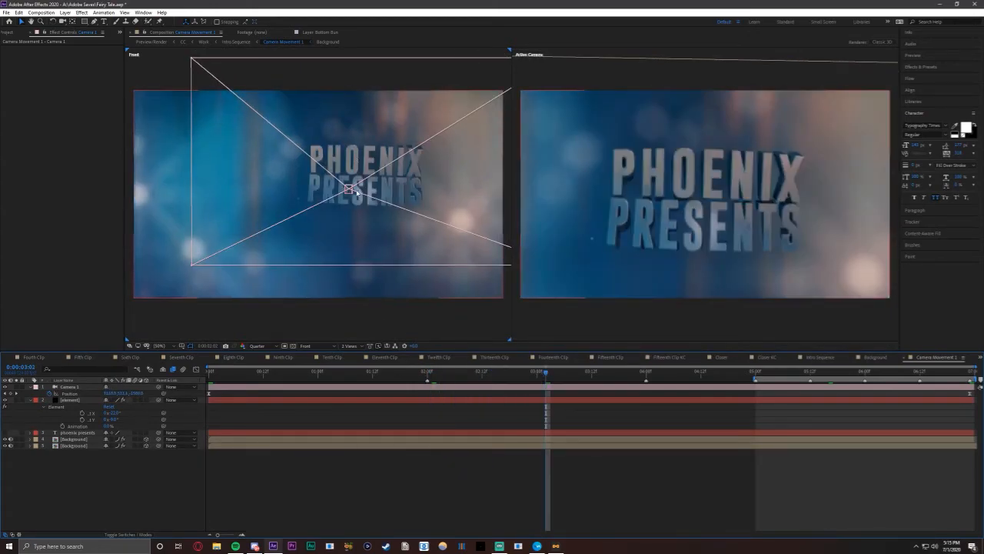
# Step: Try bending Camera 1's motion path at its first Position keyframe in the Front view, and undo the change
pyautogui.click(348, 189)
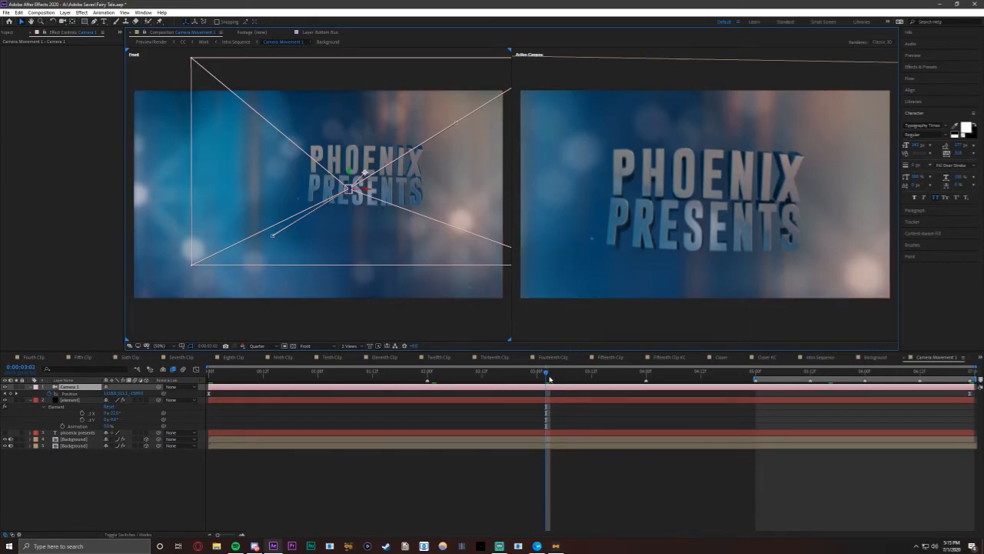
pyautogui.click(273, 236)
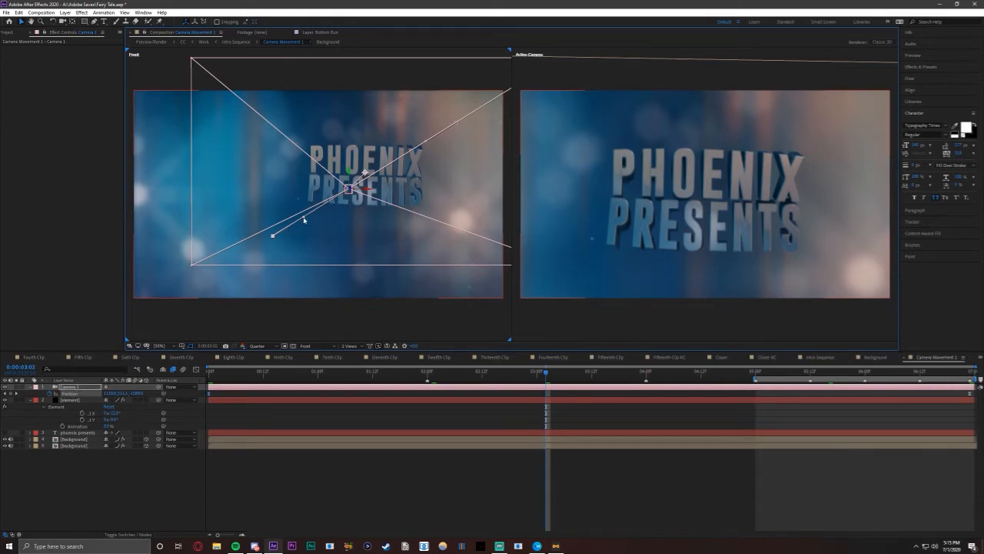
pyautogui.moveTo(304, 221); pyautogui.dragTo(303, 241)
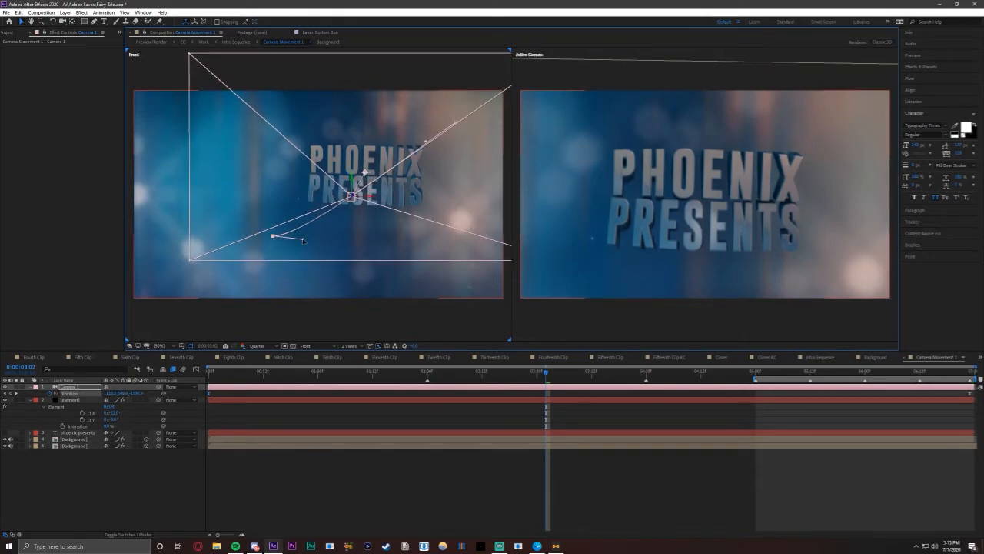
pyautogui.hotkey('ctrl', 'z')
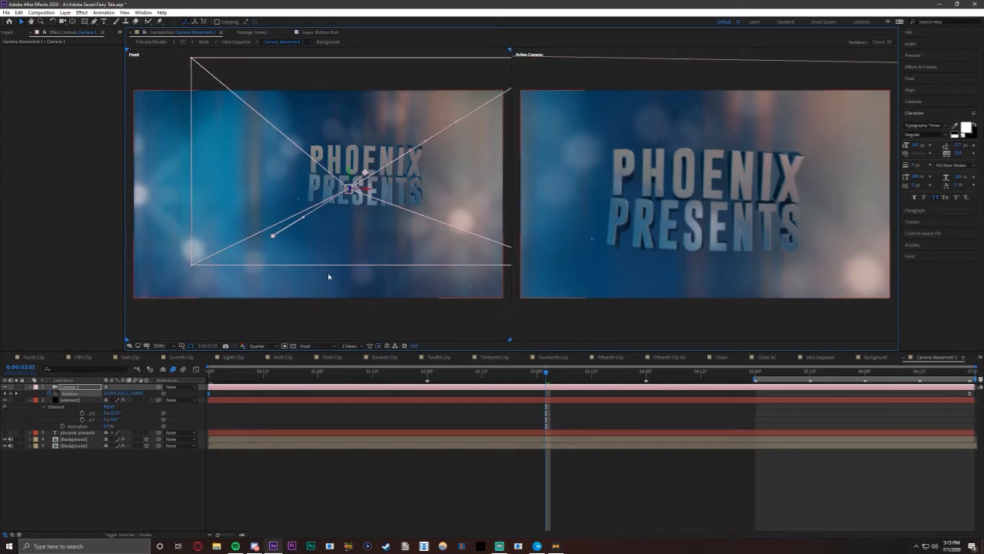
# Step: Scrub through the rest of the camera move and open the Intro Sequence composition
pyautogui.moveTo(545, 375); pyautogui.dragTo(959, 412)
pyautogui.press('Home')
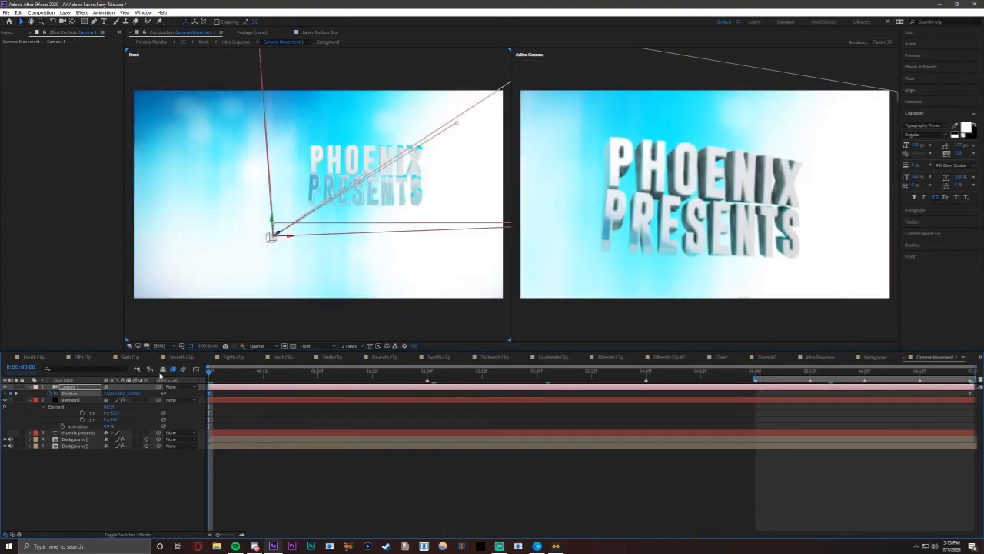
pyautogui.click(979, 357)
pyautogui.click(944, 161)
pyautogui.click(980, 357)
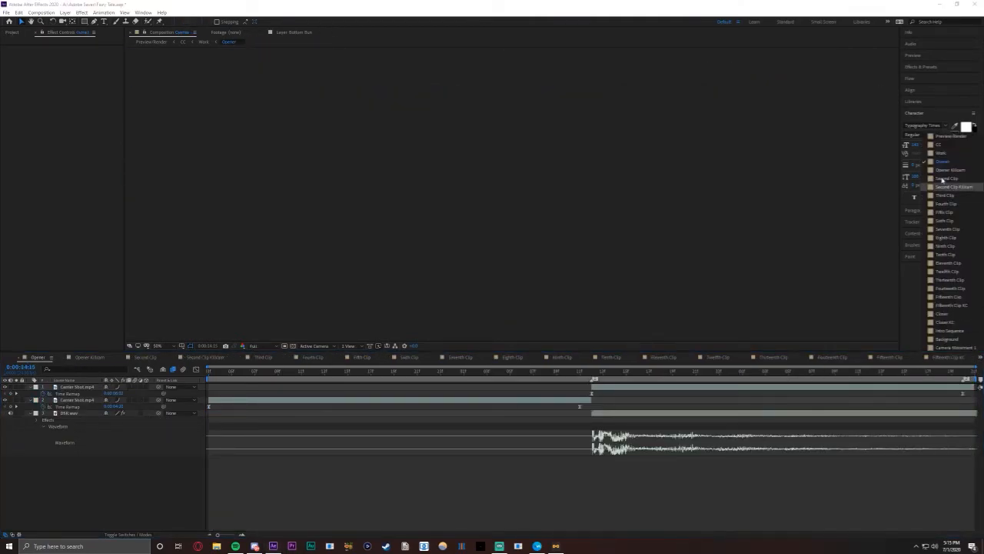
pyautogui.click(949, 330)
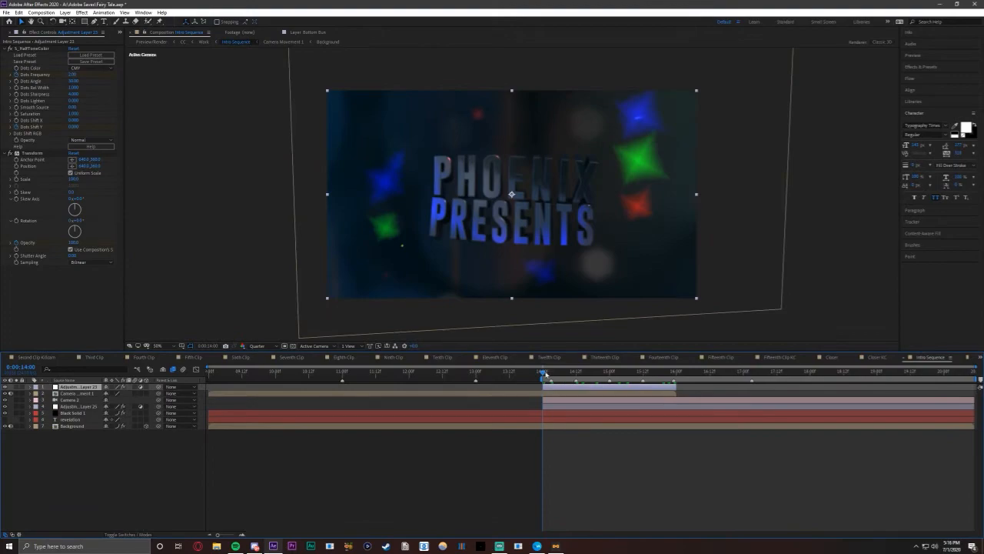
# Step: Show the Camera Movement 1 layer's Opacity keyframes and preview the sequence up to 0:00:18:07
pyautogui.moveTo(545, 374); pyautogui.dragTo(587, 375)
pyautogui.click(587, 392)
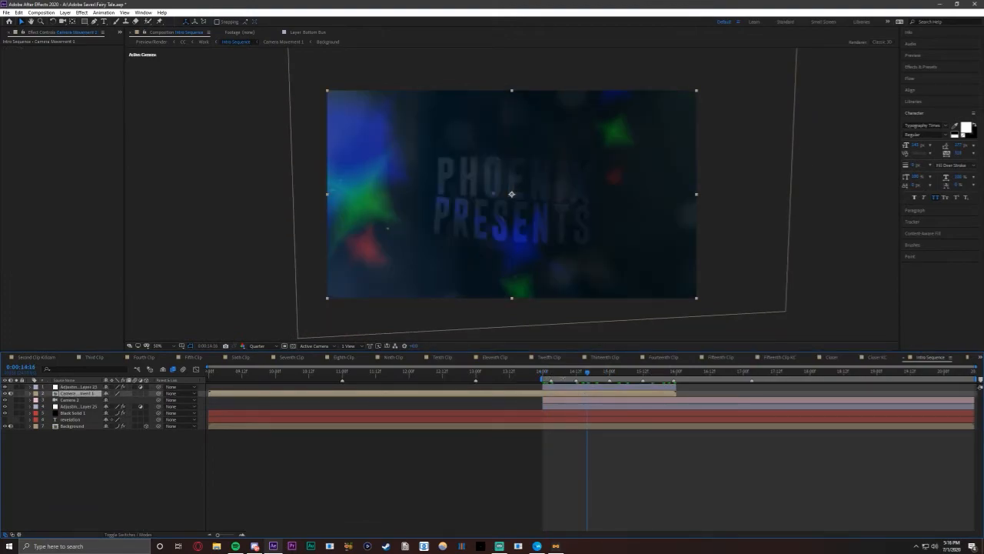
pyautogui.press('u')
pyautogui.moveTo(547, 374); pyautogui.dragTo(829, 415)
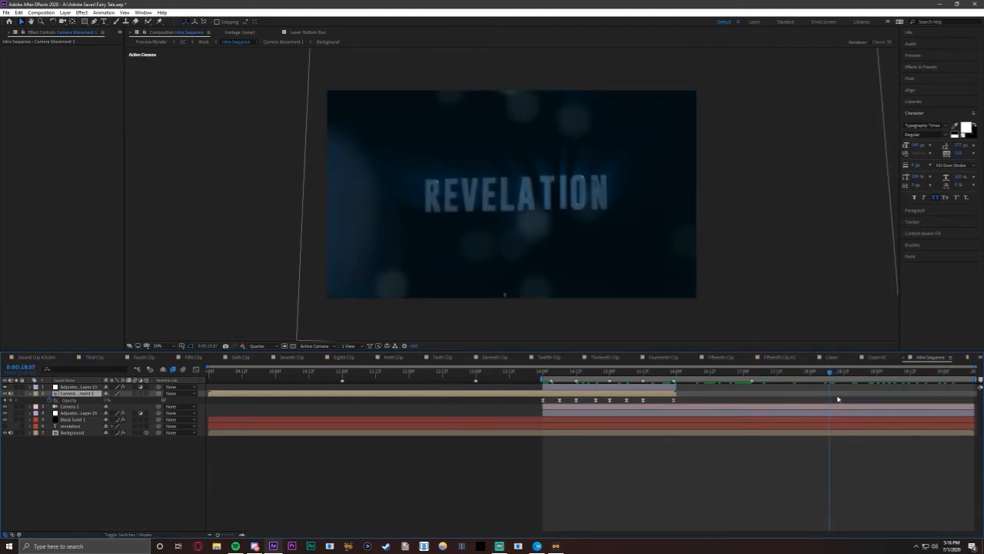
# Step: Show Camera 2's Position keyframes and preview the sequence from 0:00:14:00 with the Camera Movement 1 layer hidden
pyautogui.click(624, 407)
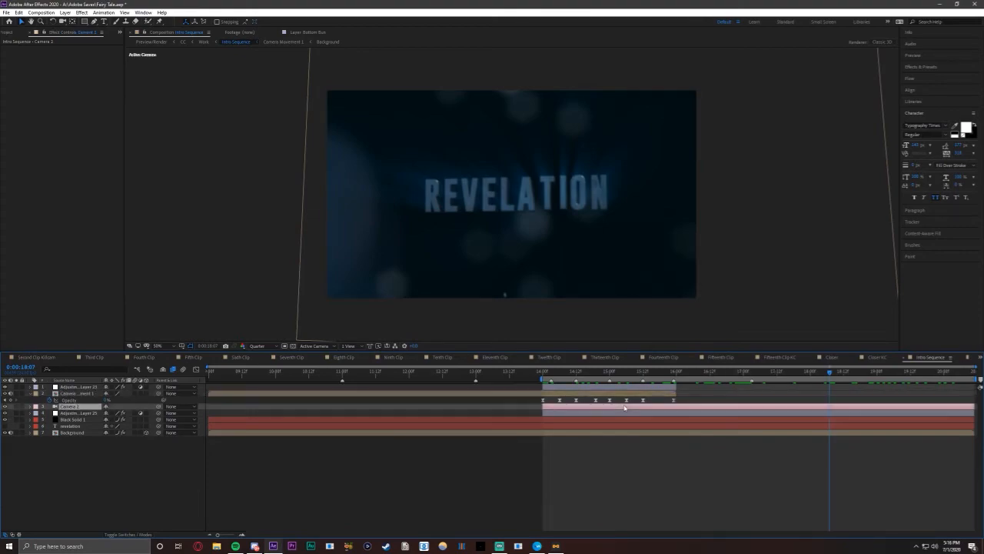
pyautogui.press('u')
pyautogui.click(543, 372)
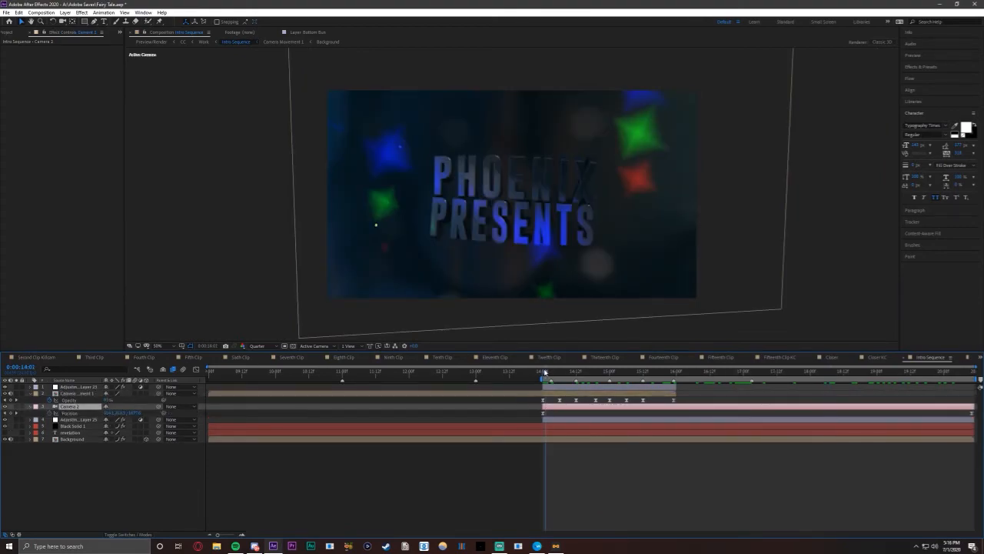
pyautogui.moveTo(543, 372); pyautogui.dragTo(544, 411)
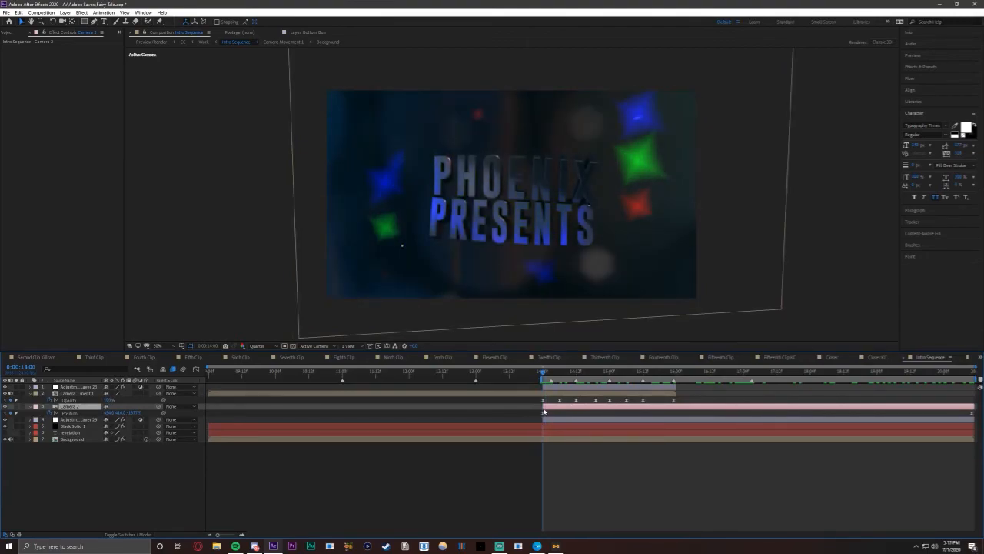
pyautogui.click(5, 393)
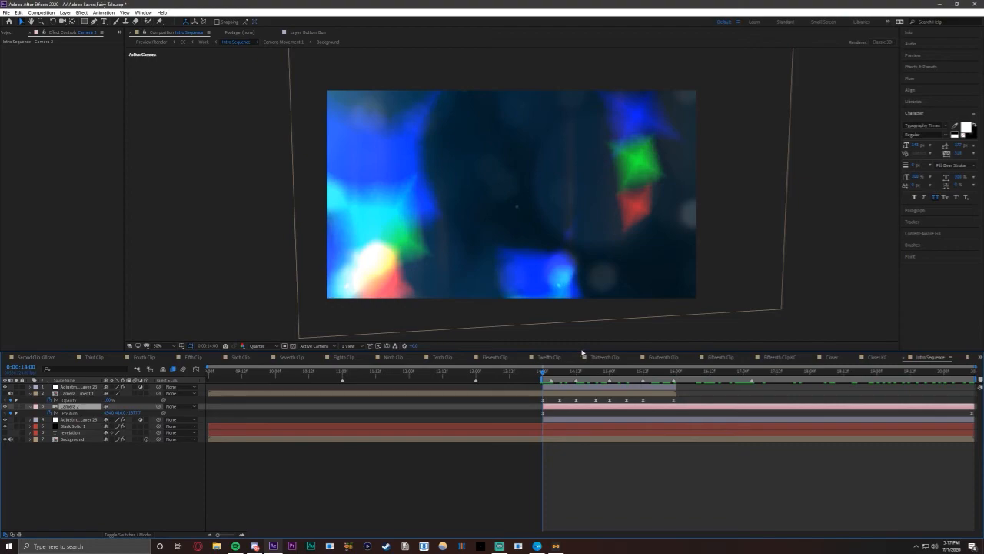
pyautogui.moveTo(542, 372); pyautogui.dragTo(960, 374)
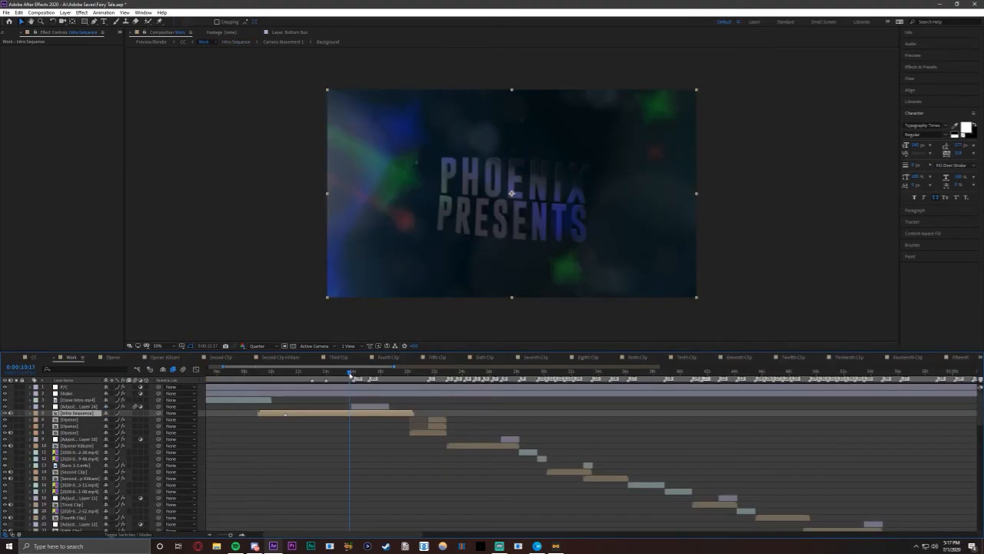
# Step: Preview the intro in the Work composition up to 0:00:18:23 and show Adjustment Layer 24's Transform and CC RepeTile effects
pyautogui.moveTo(353, 375); pyautogui.dragTo(394, 373)
pyautogui.click(372, 407)
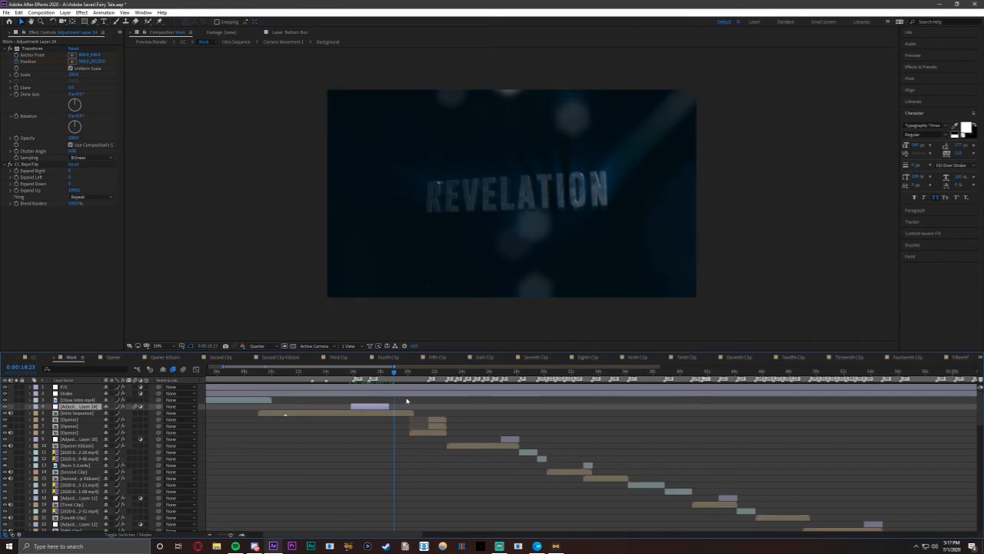
# Step: Reopen the Intro Sequence composition and examine the effects on the Background, revelation and Black Solid 1 layers
pyautogui.doubleClick(399, 412)
pyautogui.click(79, 439)
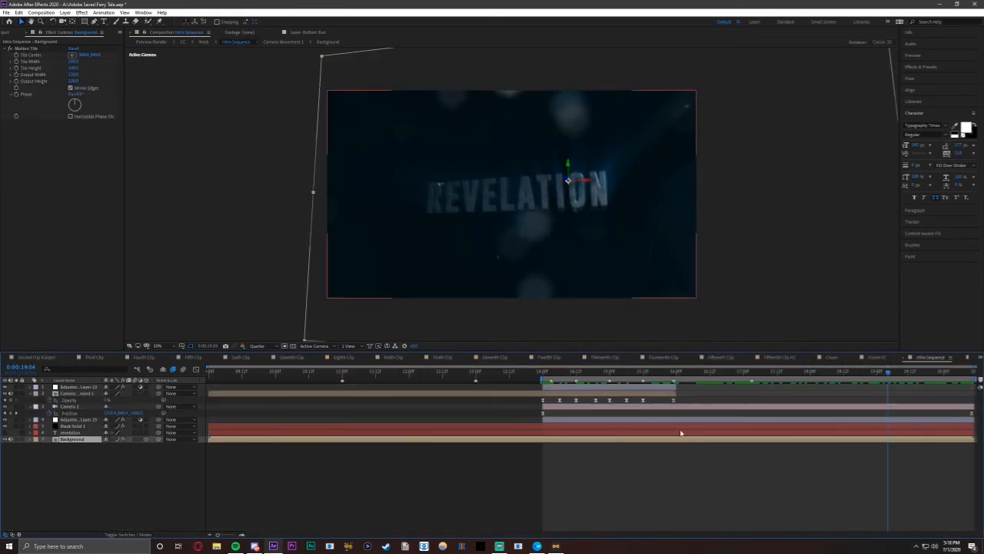
pyautogui.click(812, 432)
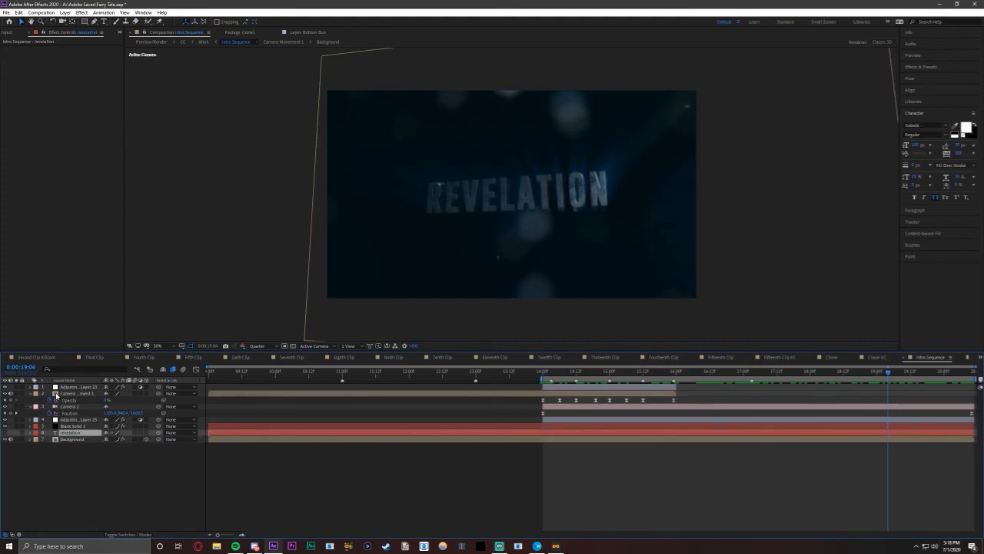
pyautogui.click(76, 427)
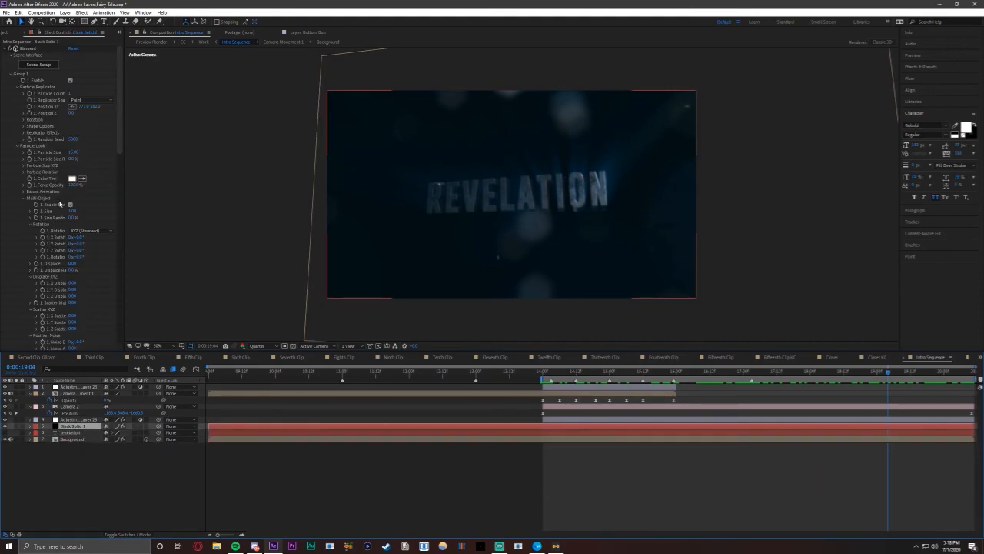
pyautogui.click(5, 49)
pyautogui.click(5, 55)
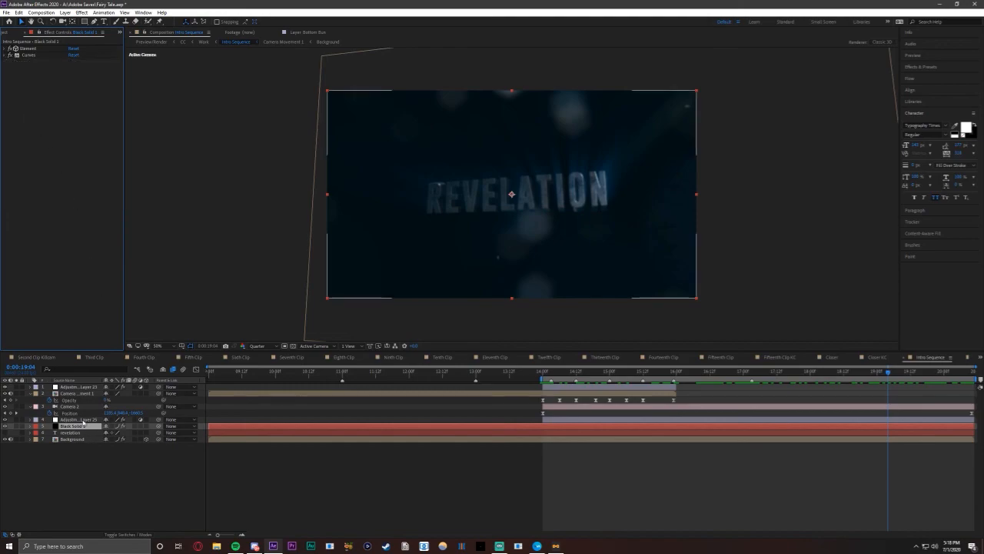
# Step: Show Adjustment Layer 25's Shine effect settings and save the project
pyautogui.click(76, 419)
pyautogui.hotkey('ctrl', 's')
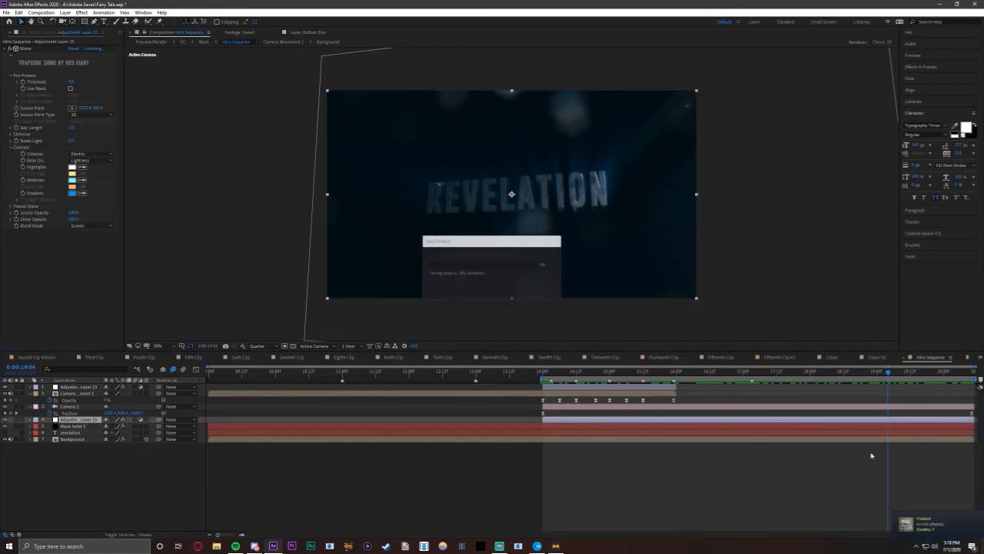